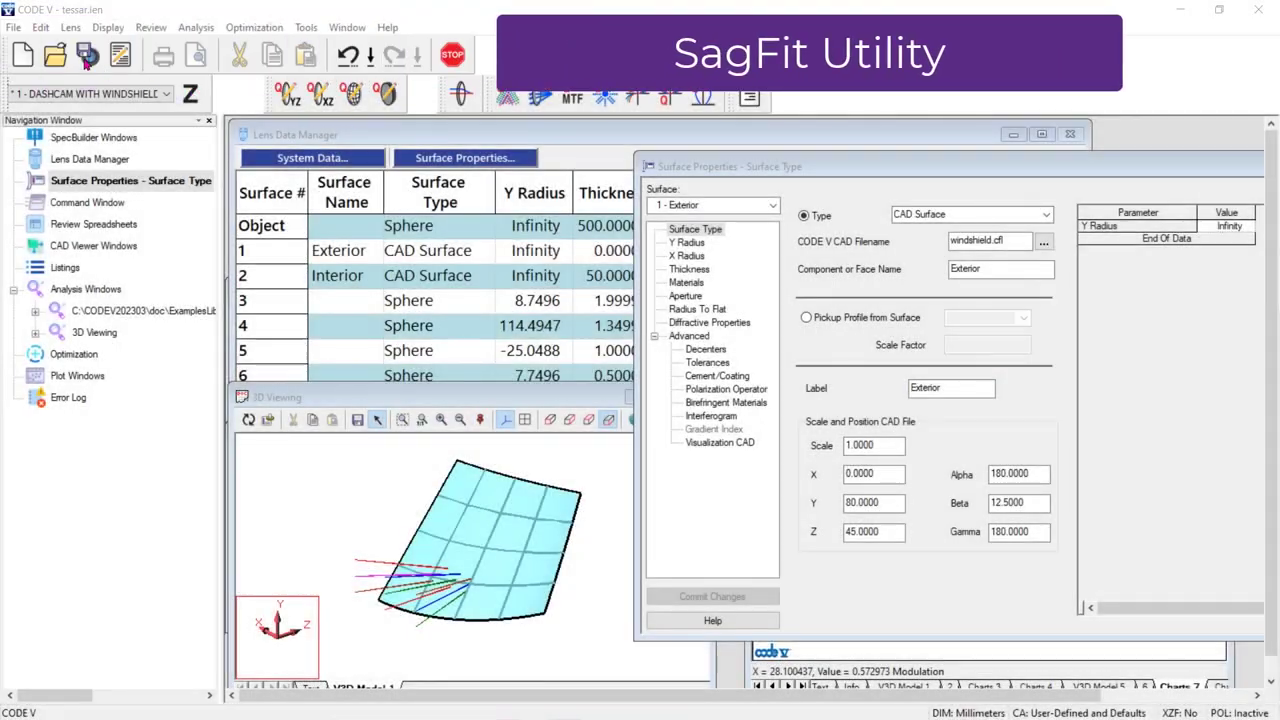
Step: Open CODE V's Edit menu to reach the lens editing commands
{"action": "left_click", "coordinate": [42, 29]}
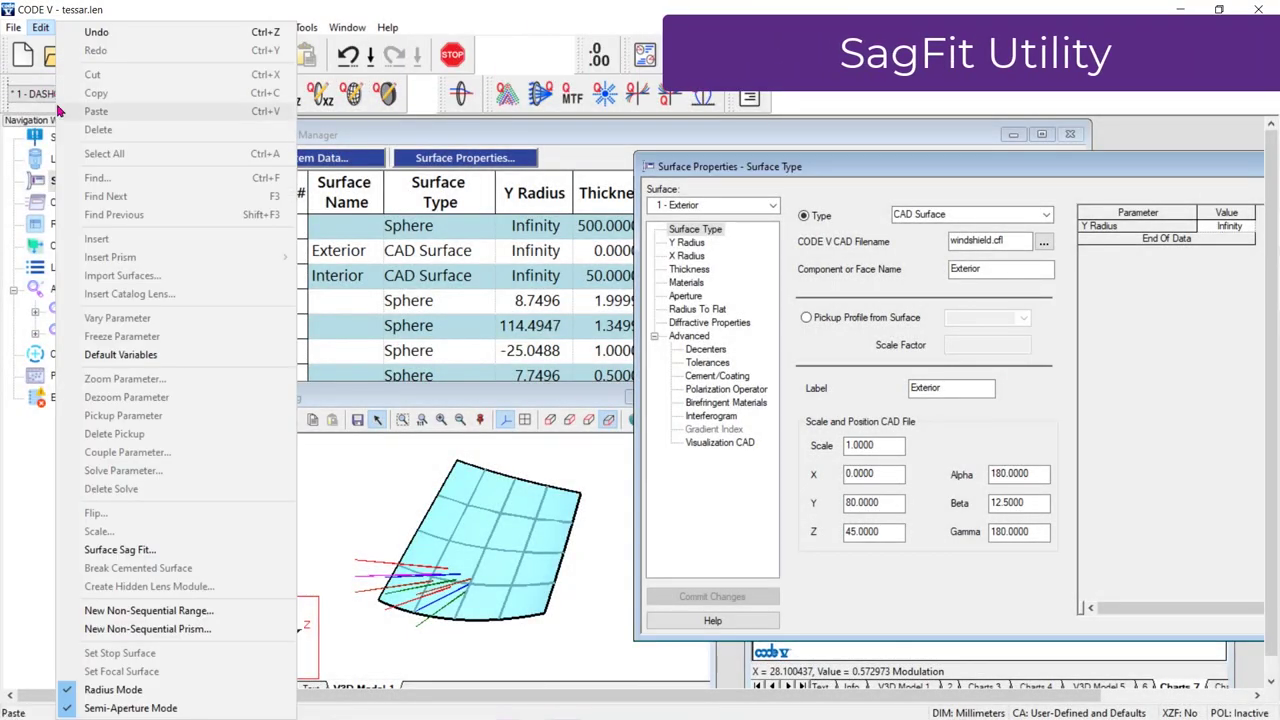
Step: Launch Surface Sag Fit and move the SagFit Utility window to the left
{"action": "left_click", "coordinate": [114, 550]}
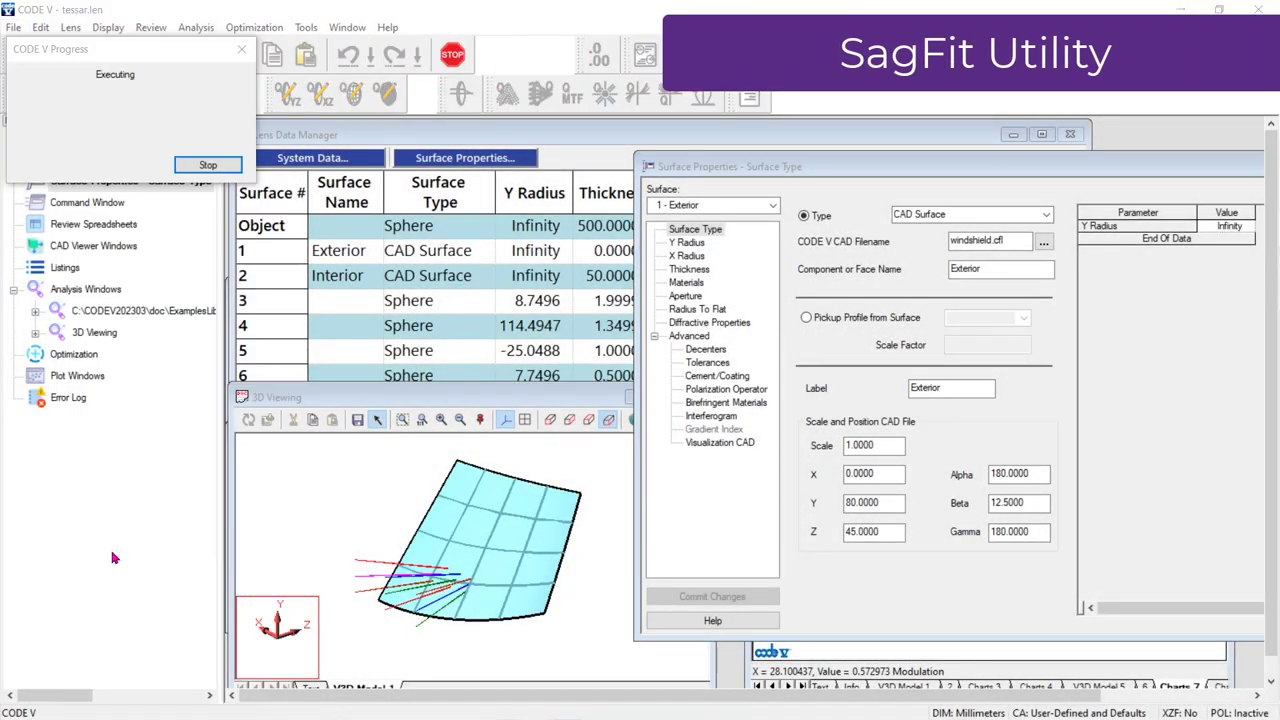
{"action": "left_click_drag", "start_coordinate": [566, 40], "coordinate": [301, 48]}
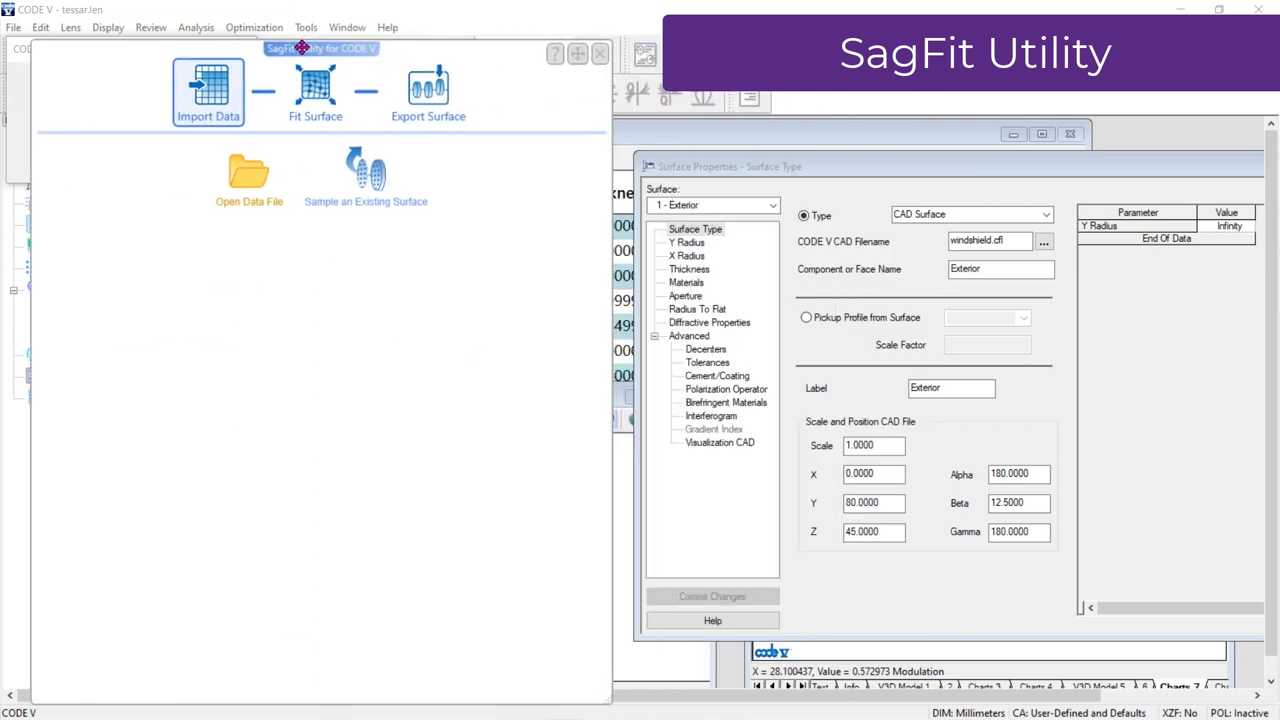
Step: Sample existing surface S1 (CDS) - Exterior by grid density over its whole aperture, then proceed to fitting
{"action": "left_click", "coordinate": [366, 175]}
{"action": "left_click", "coordinate": [418, 280]}
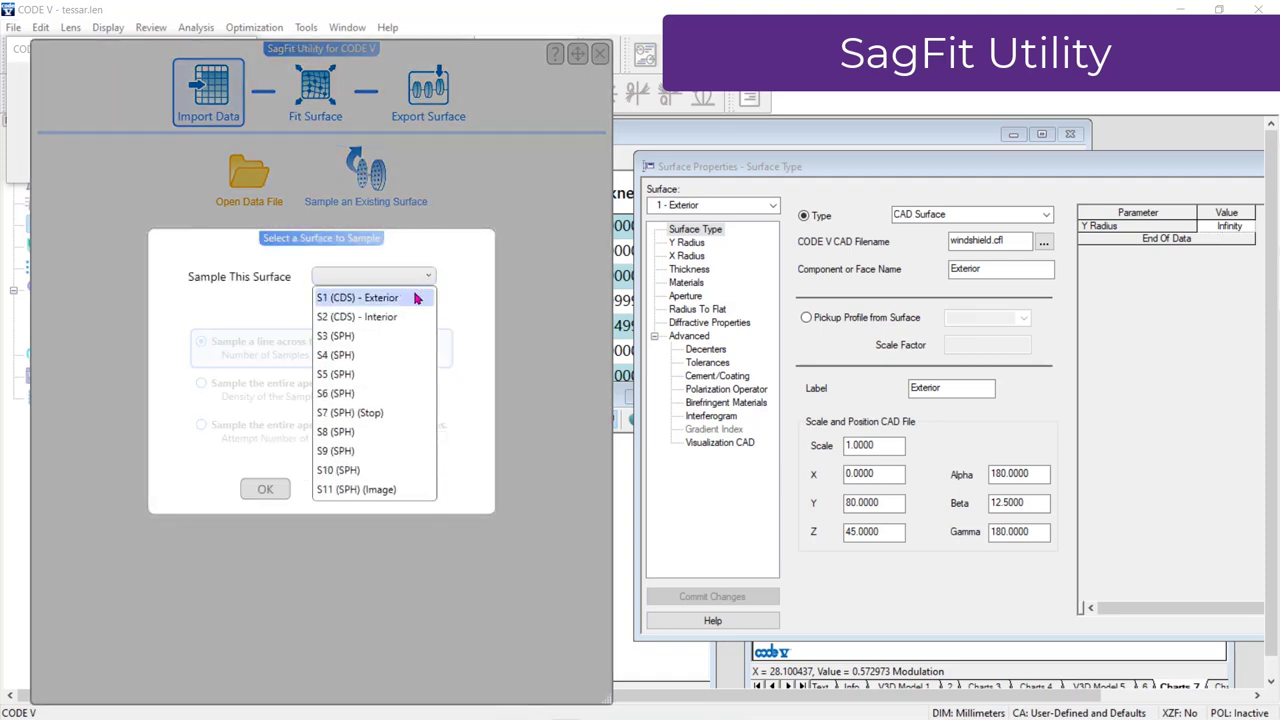
{"action": "left_click", "coordinate": [423, 289]}
{"action": "left_click", "coordinate": [241, 383]}
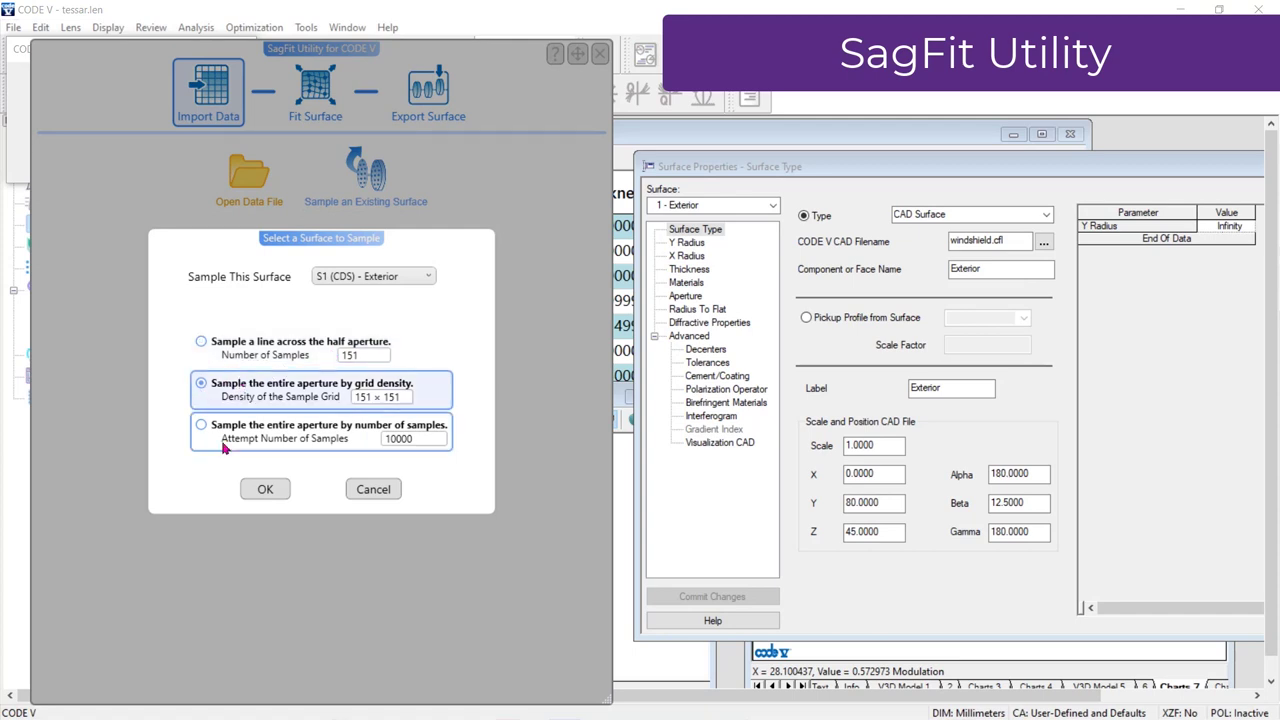
{"action": "left_click", "coordinate": [267, 495]}
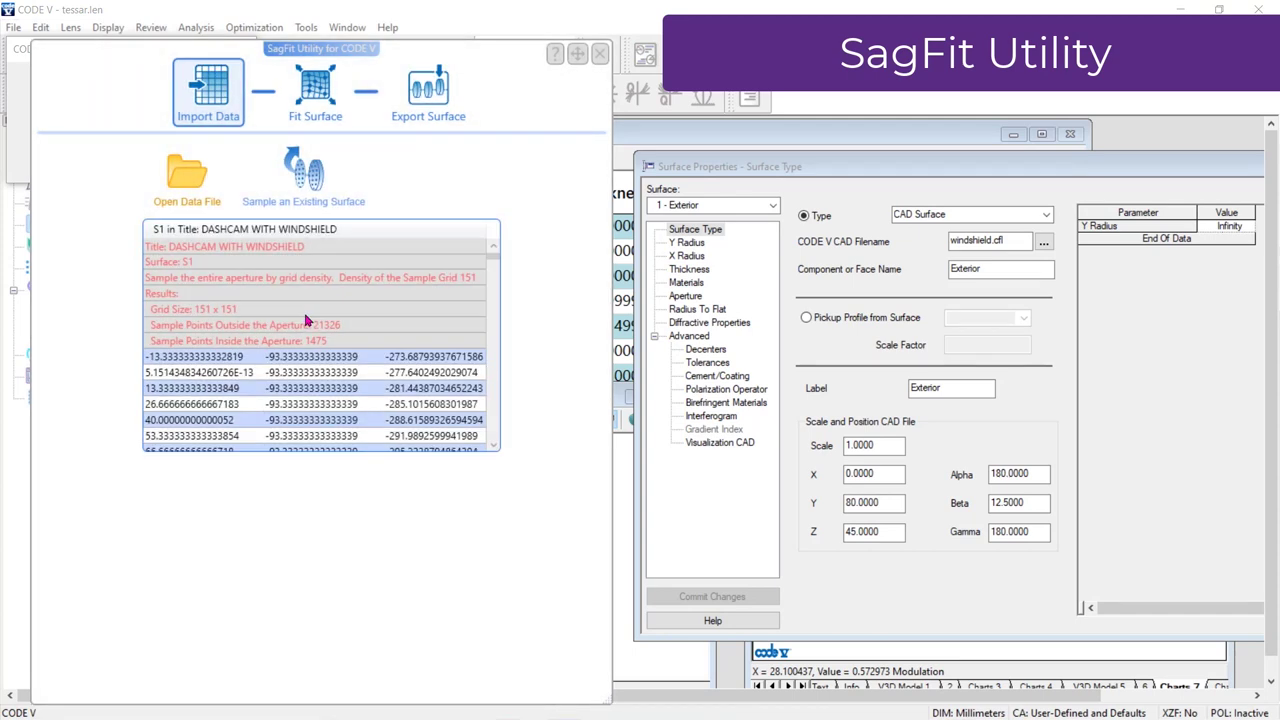
{"action": "left_click", "coordinate": [315, 90]}
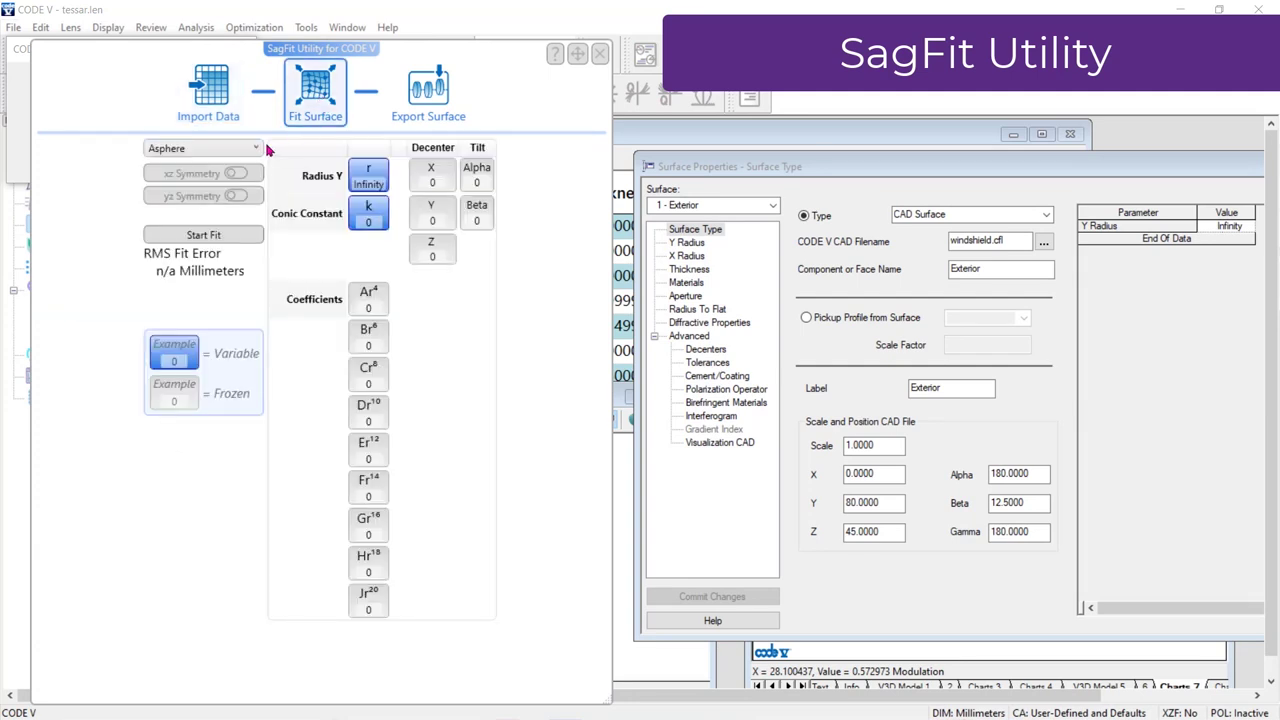
Step: Choose XY Polynomial as the fit surface type
{"action": "left_click", "coordinate": [255, 149]}
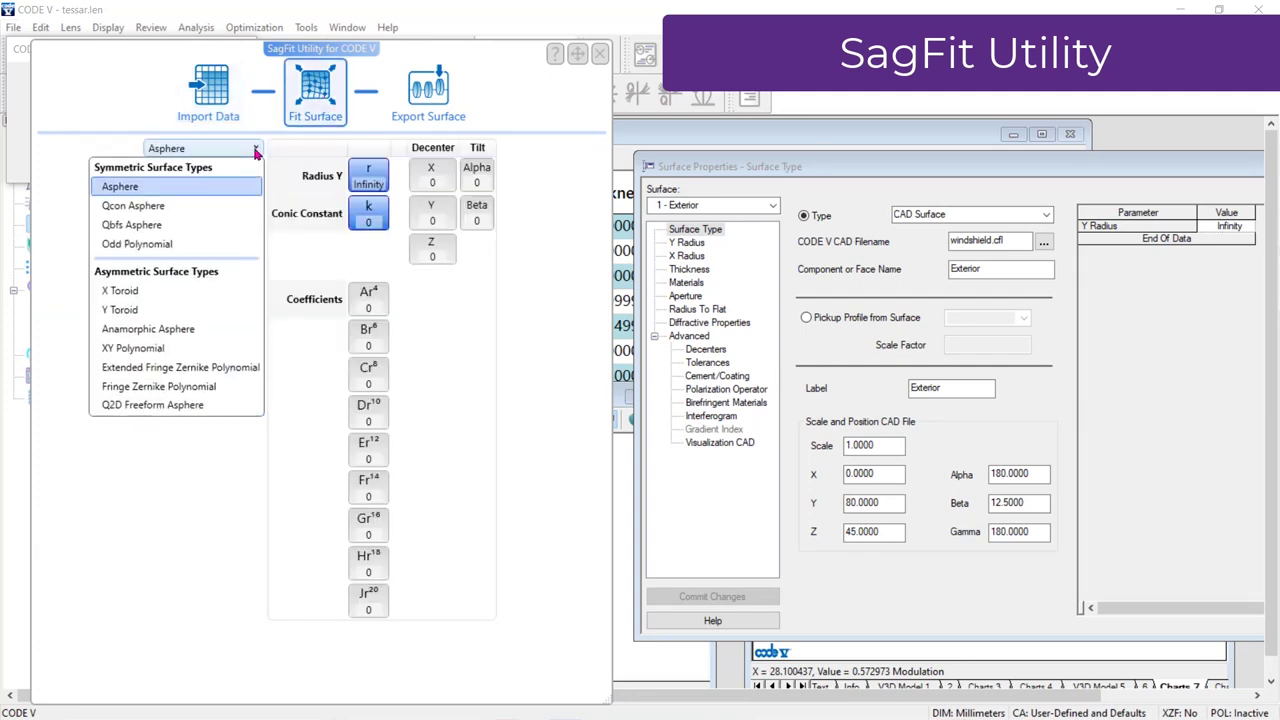
{"action": "left_click", "coordinate": [222, 349]}
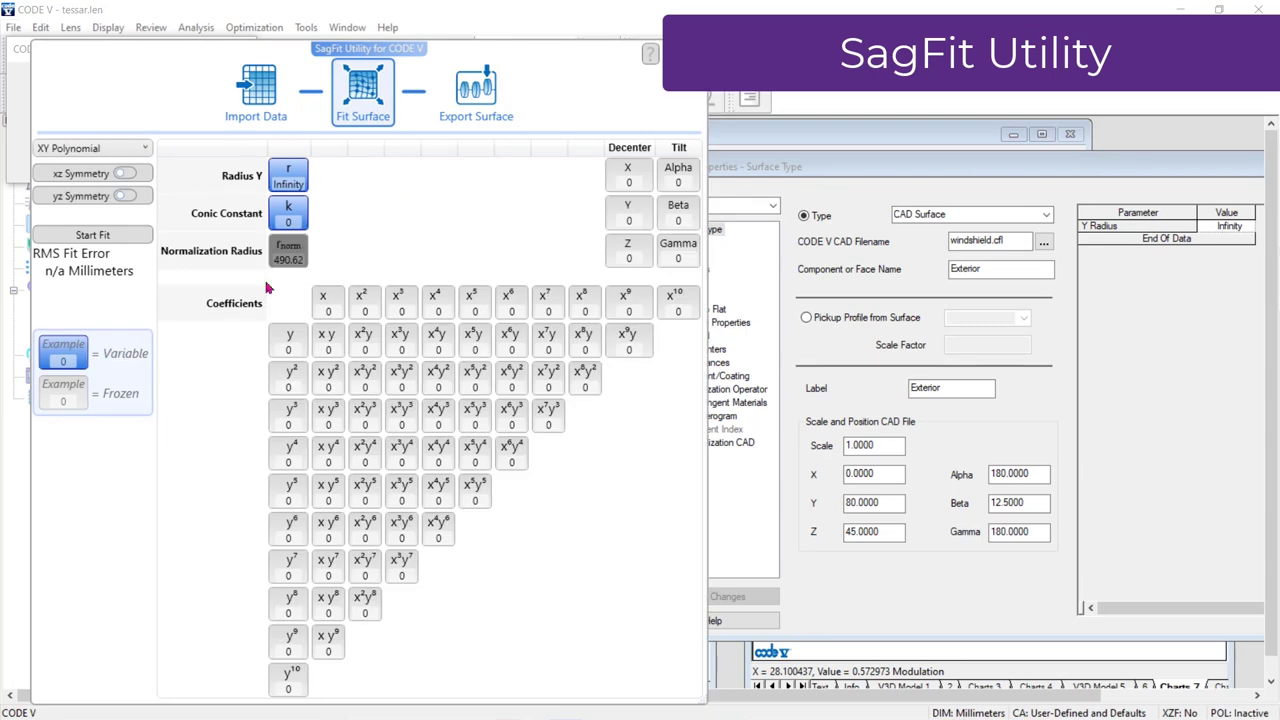
{"action": "right_click", "coordinate": [325, 205]}
{"action": "left_click", "coordinate": [270, 276]}
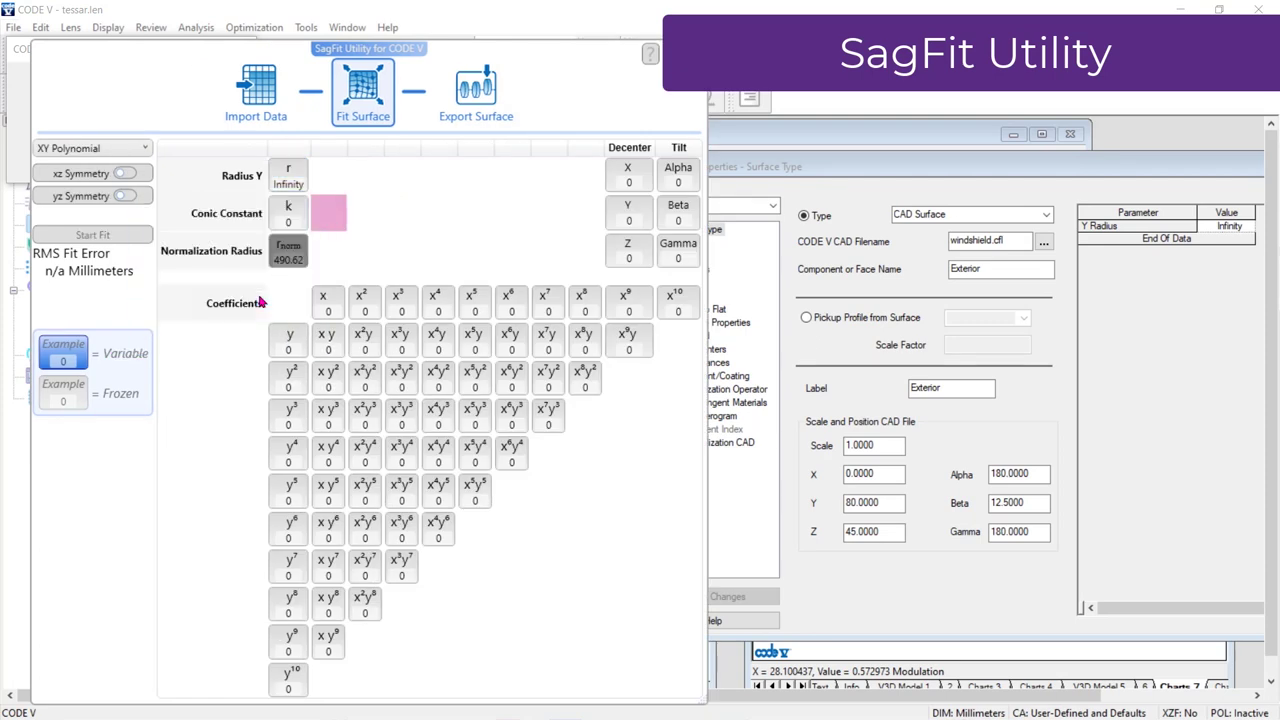
Step: Vary the coefficients up to eighth order and the Z decenter, then run the fit
{"action": "left_click_drag", "start_coordinate": [282, 298], "coordinate": [580, 616]}
{"action": "right_click", "coordinate": [580, 616]}
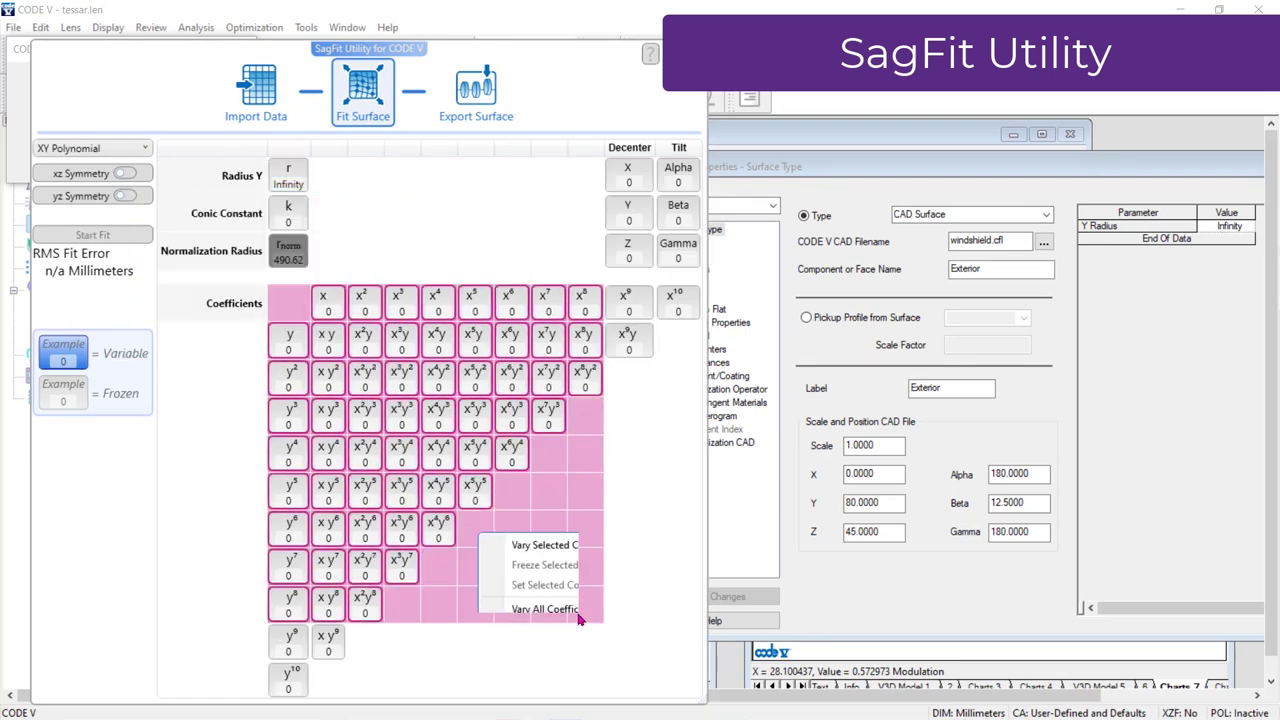
{"action": "left_click", "coordinate": [503, 475]}
{"action": "right_click", "coordinate": [640, 248]}
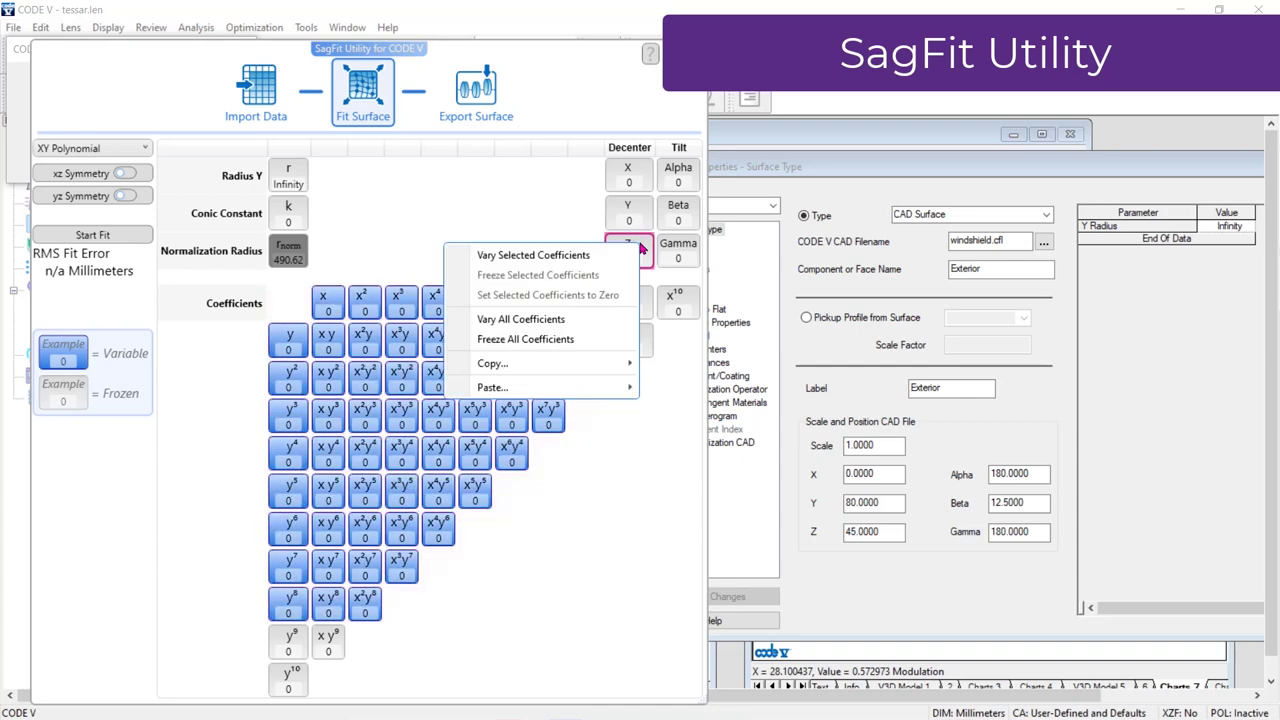
{"action": "left_click", "coordinate": [607, 252]}
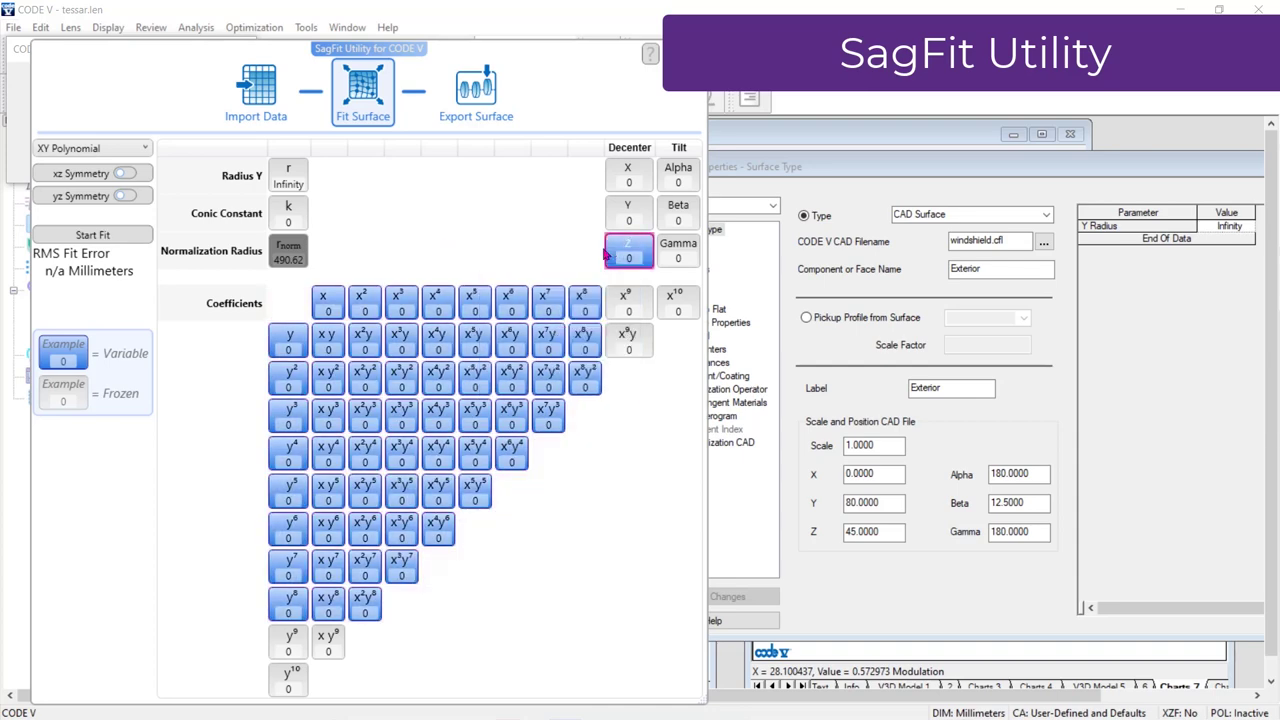
{"action": "left_click", "coordinate": [132, 236]}
Step: Replace surface S1 (CDS) - Exterior with the fitted XY Polynomial and view its coefficient table
{"action": "left_click", "coordinate": [533, 102]}
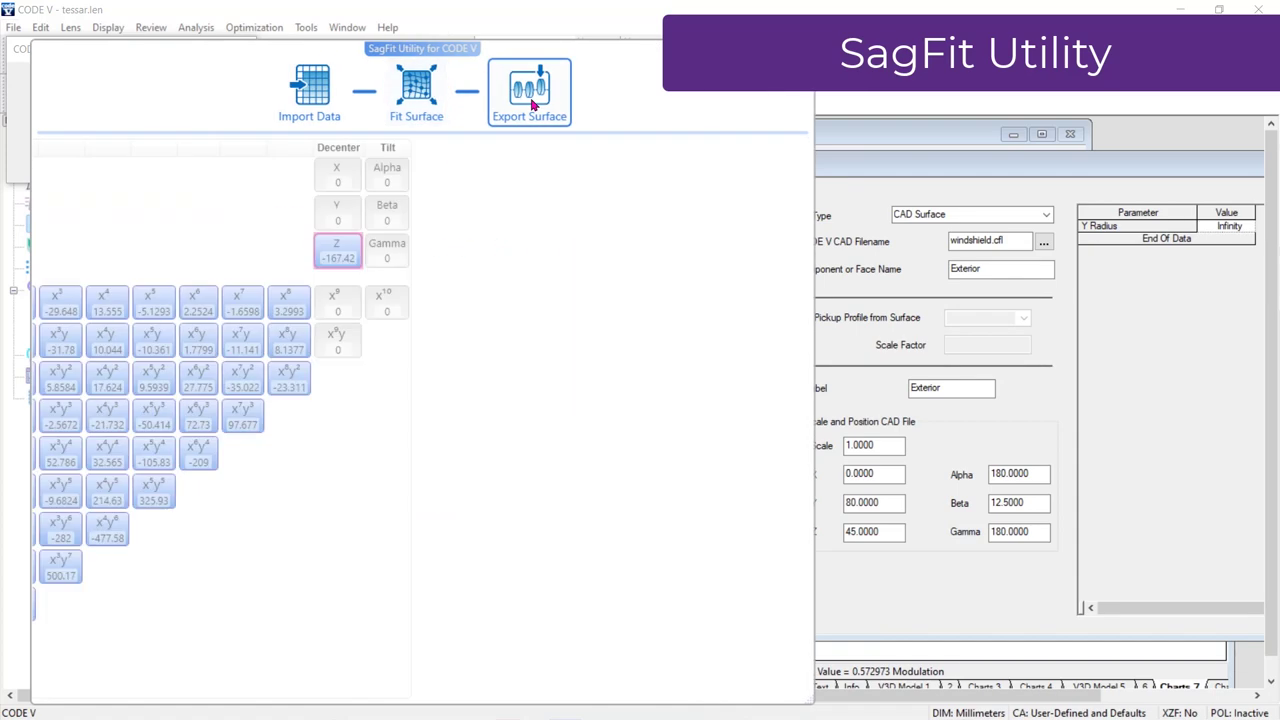
{"action": "left_click", "coordinate": [296, 177]}
{"action": "left_click", "coordinate": [258, 192]}
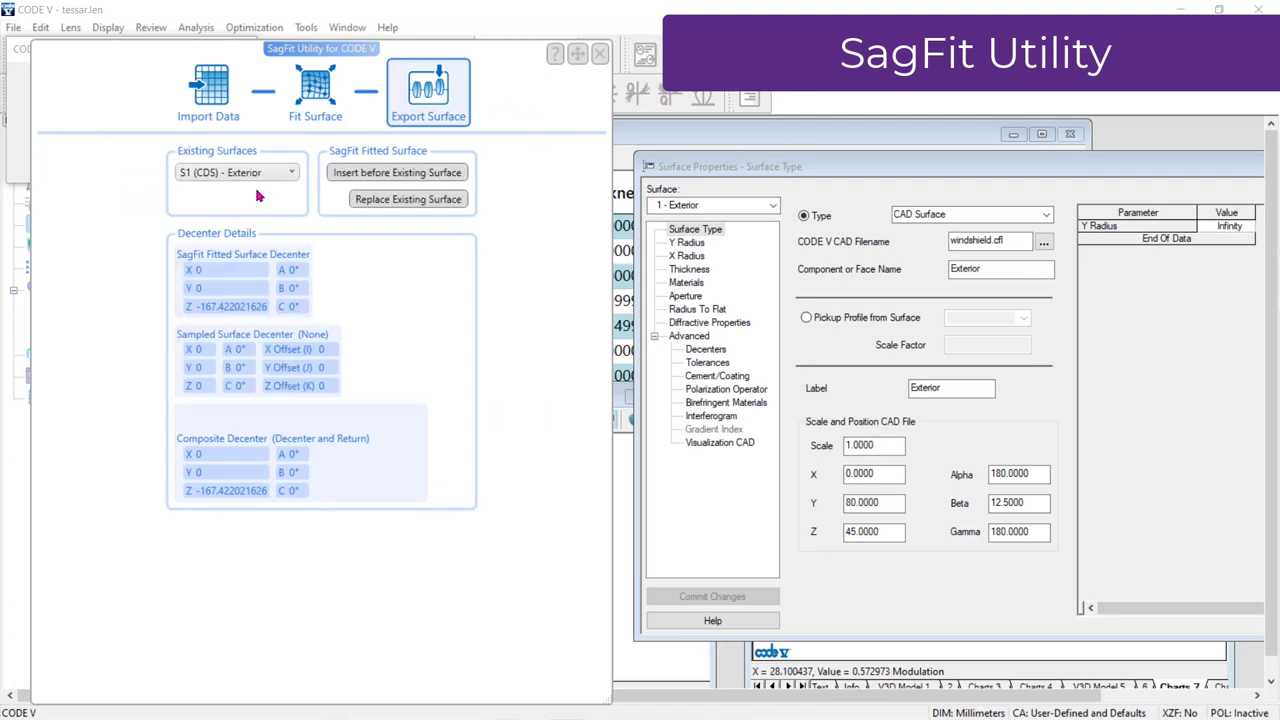
{"action": "left_click", "coordinate": [387, 201]}
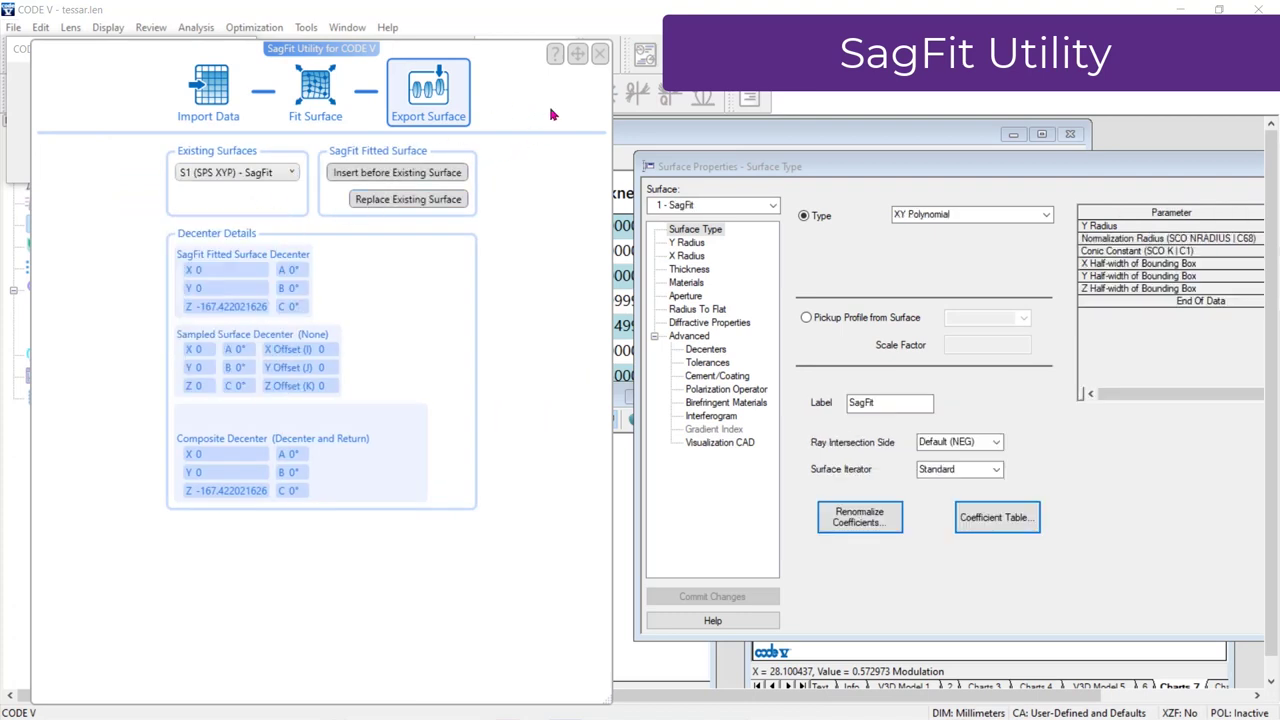
{"action": "left_click", "coordinate": [601, 54]}
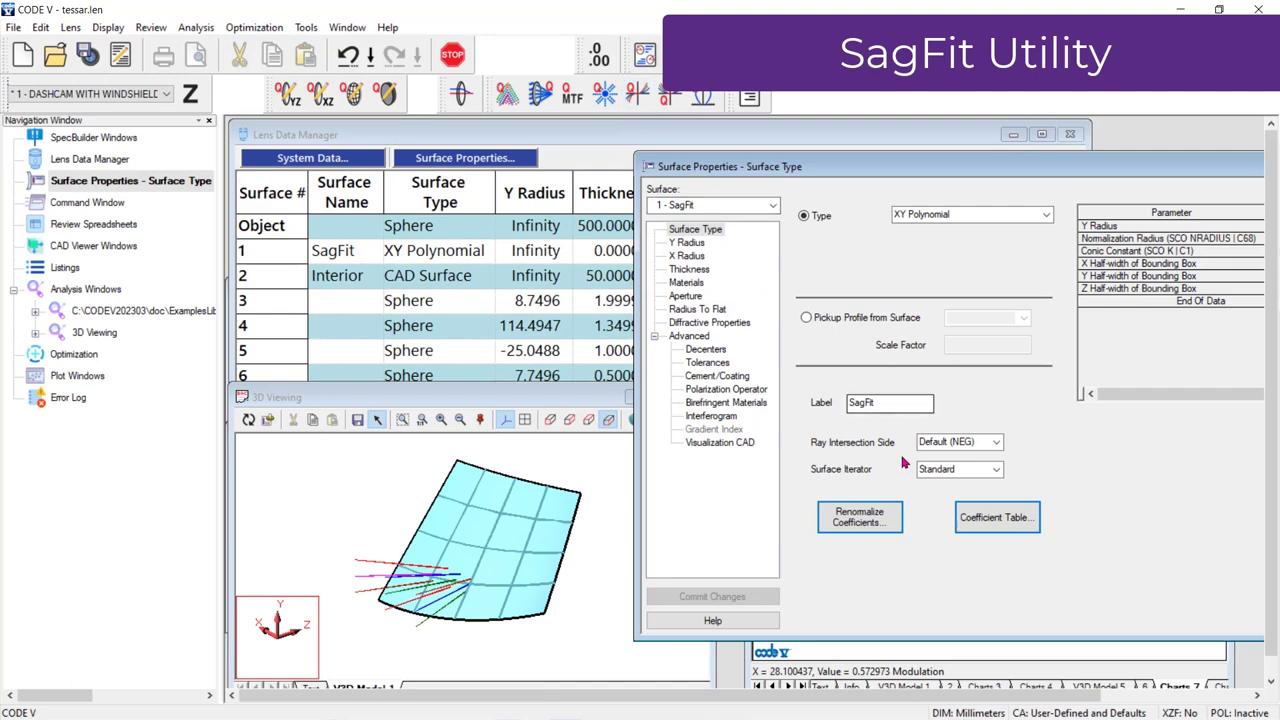
{"action": "left_click", "coordinate": [983, 524]}
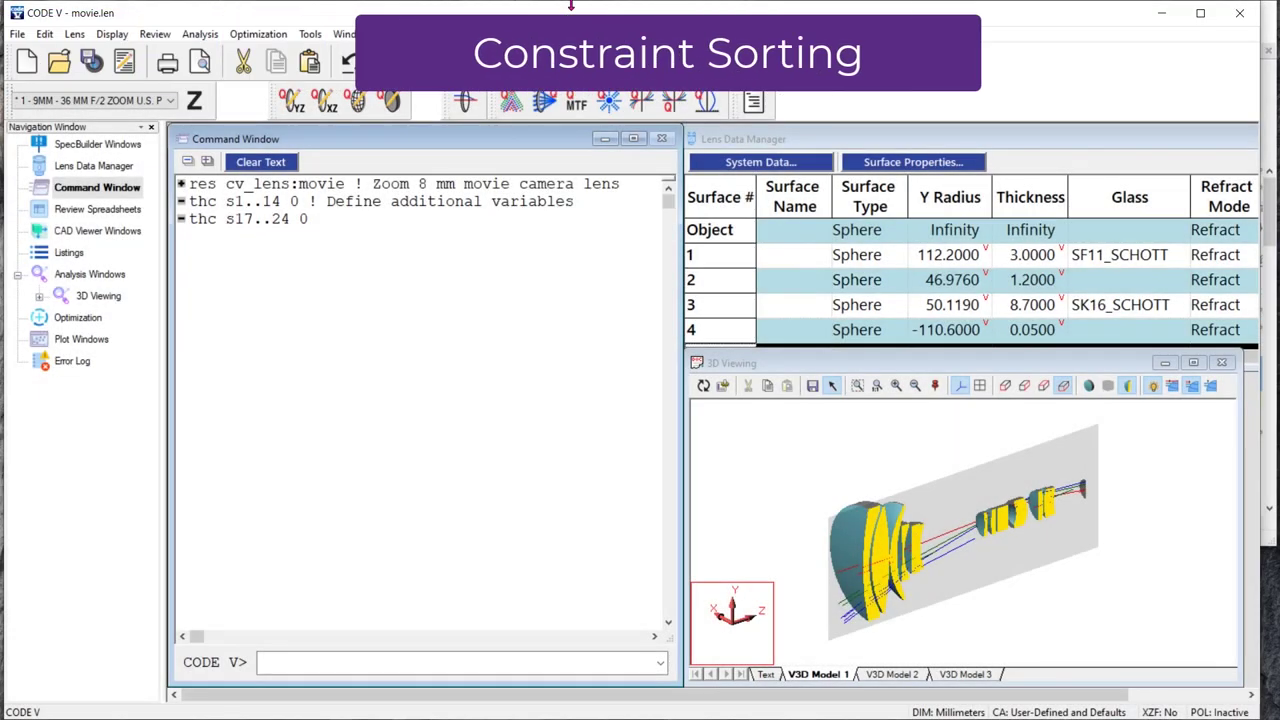
{"action": "left_click", "coordinate": [272, 36]}
{"action": "left_click", "coordinate": [290, 53]}
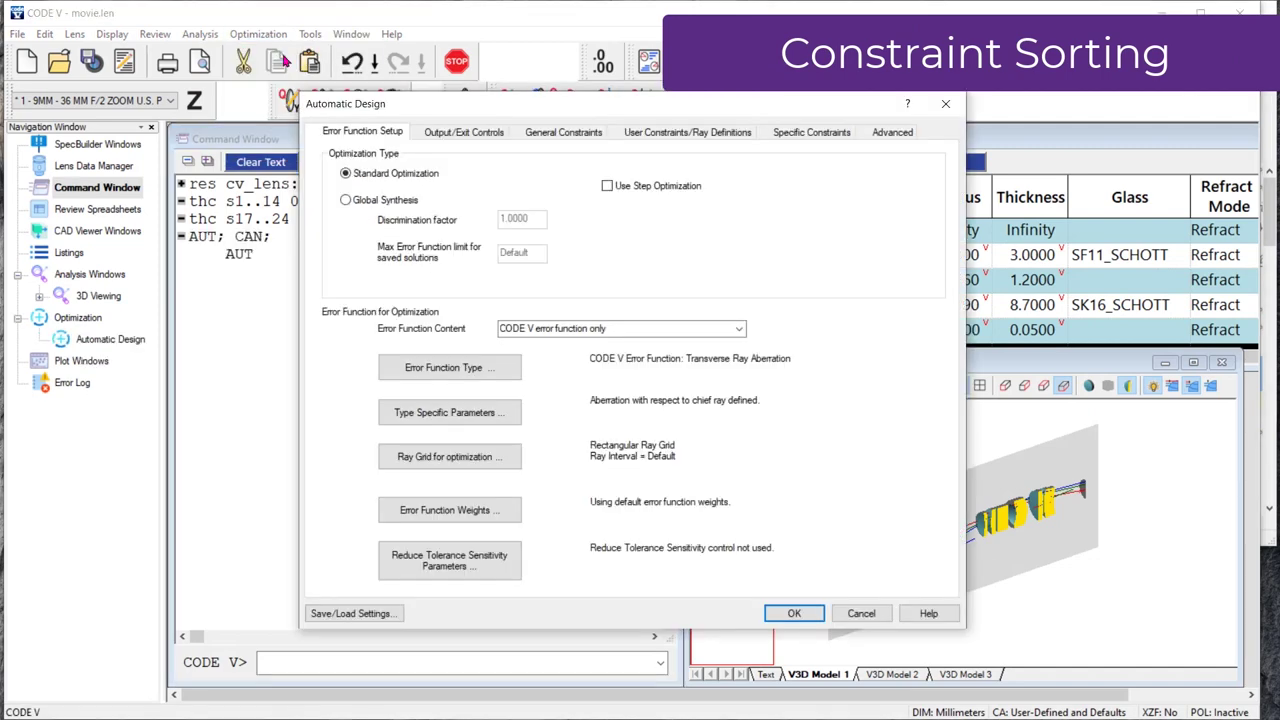
{"action": "left_click", "coordinate": [430, 132]}
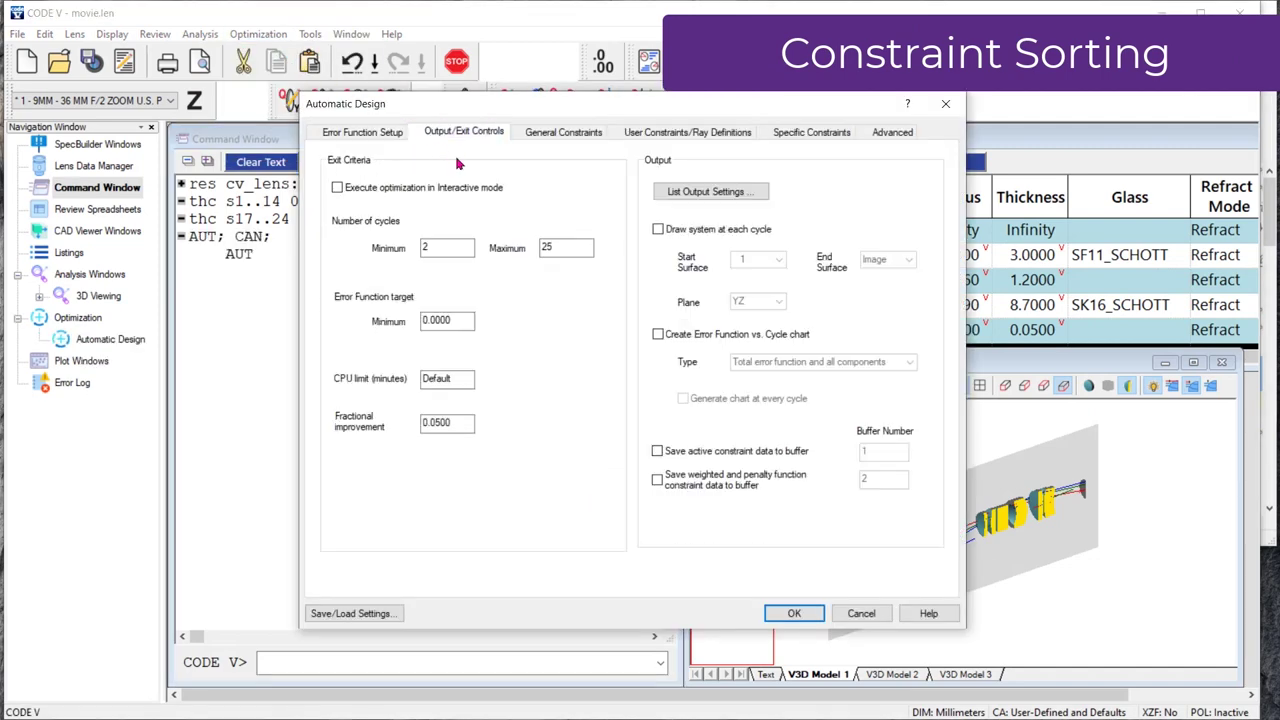
{"action": "left_click", "coordinate": [657, 451]}
{"action": "left_click", "coordinate": [657, 480]}
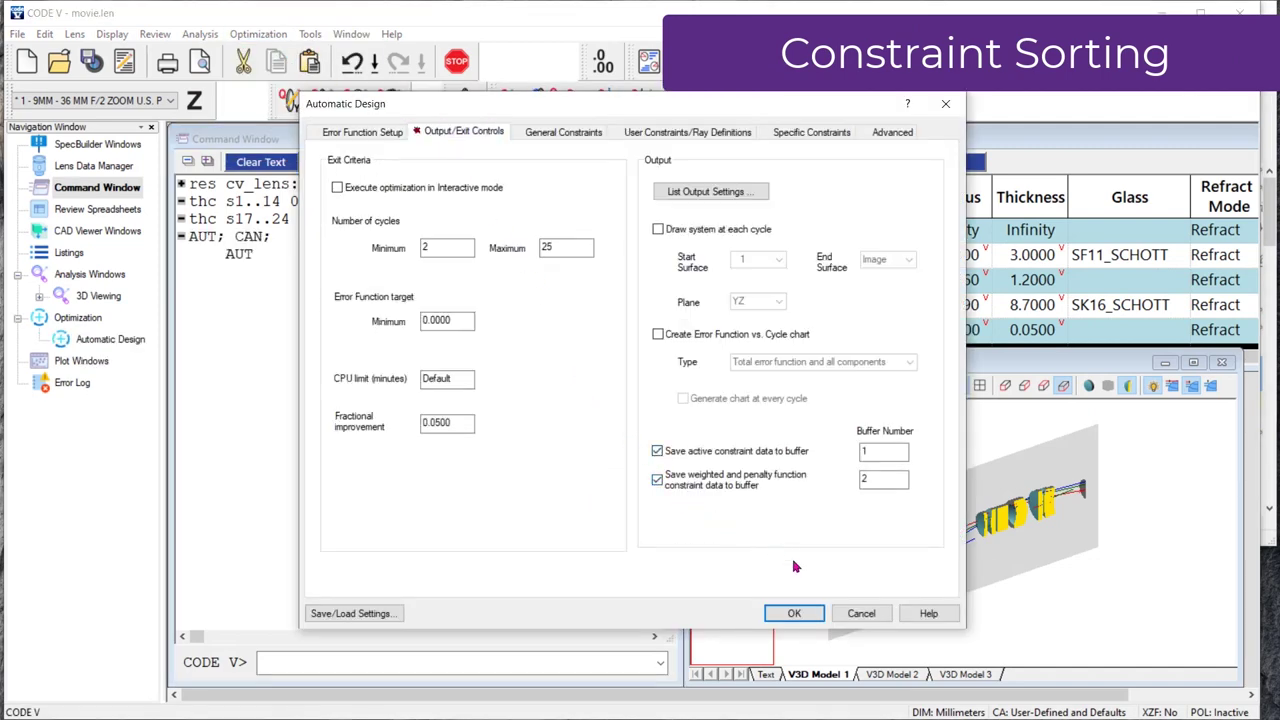
{"action": "left_click", "coordinate": [859, 614]}
{"action": "left_click", "coordinate": [1268, 540]}
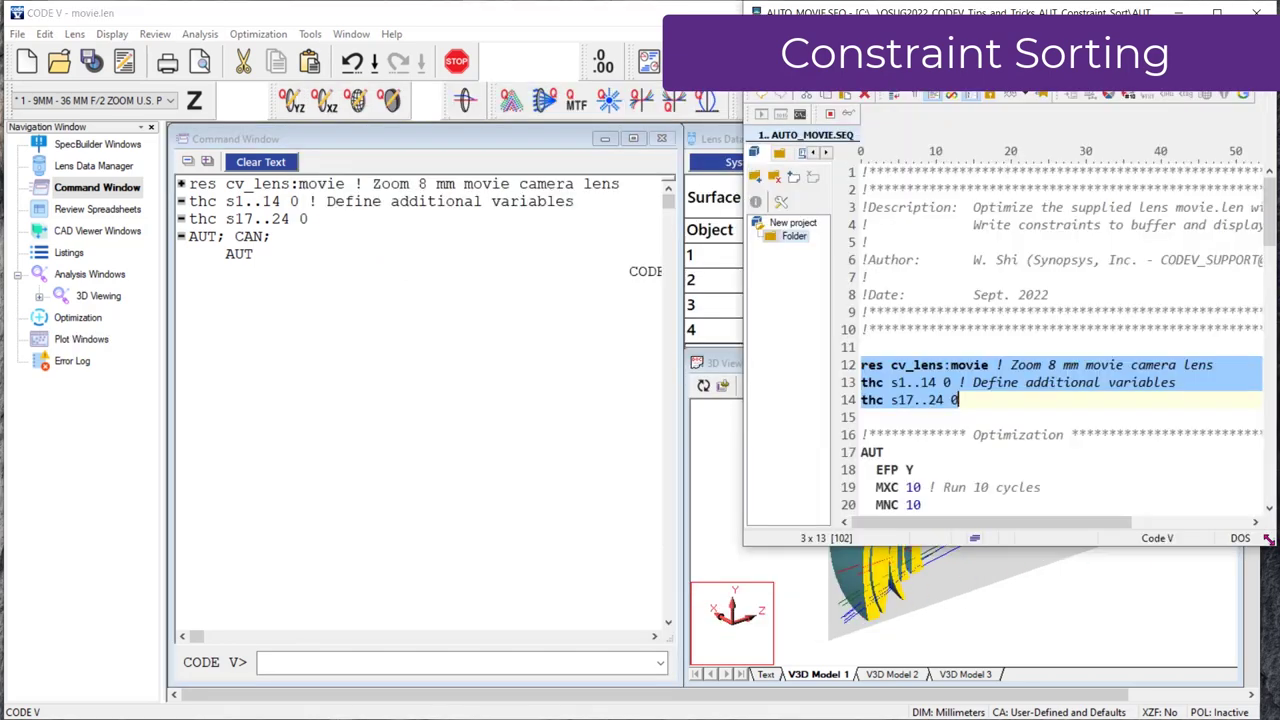
{"action": "scroll", "coordinate": [1270, 258], "scroll_direction": "down", "scroll_amount": 5}
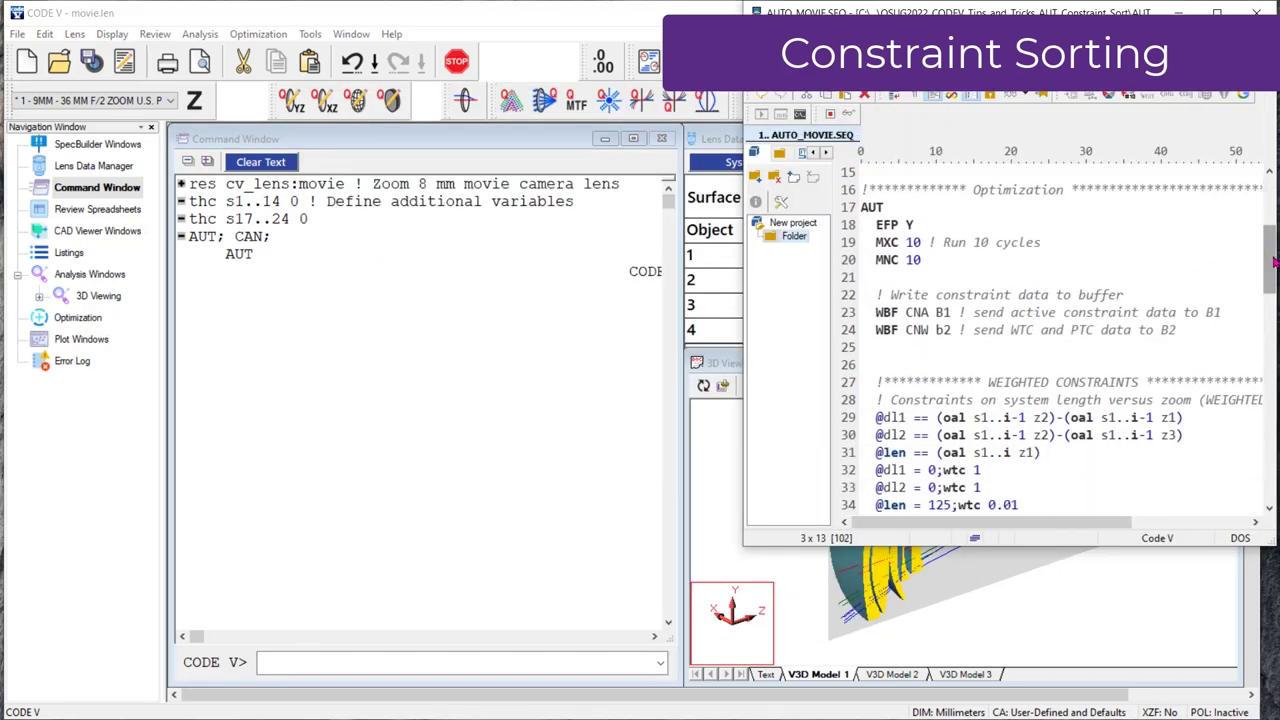
{"action": "left_click_drag", "start_coordinate": [1271, 258], "coordinate": [1268, 381]}
{"action": "left_click", "coordinate": [567, 140]}
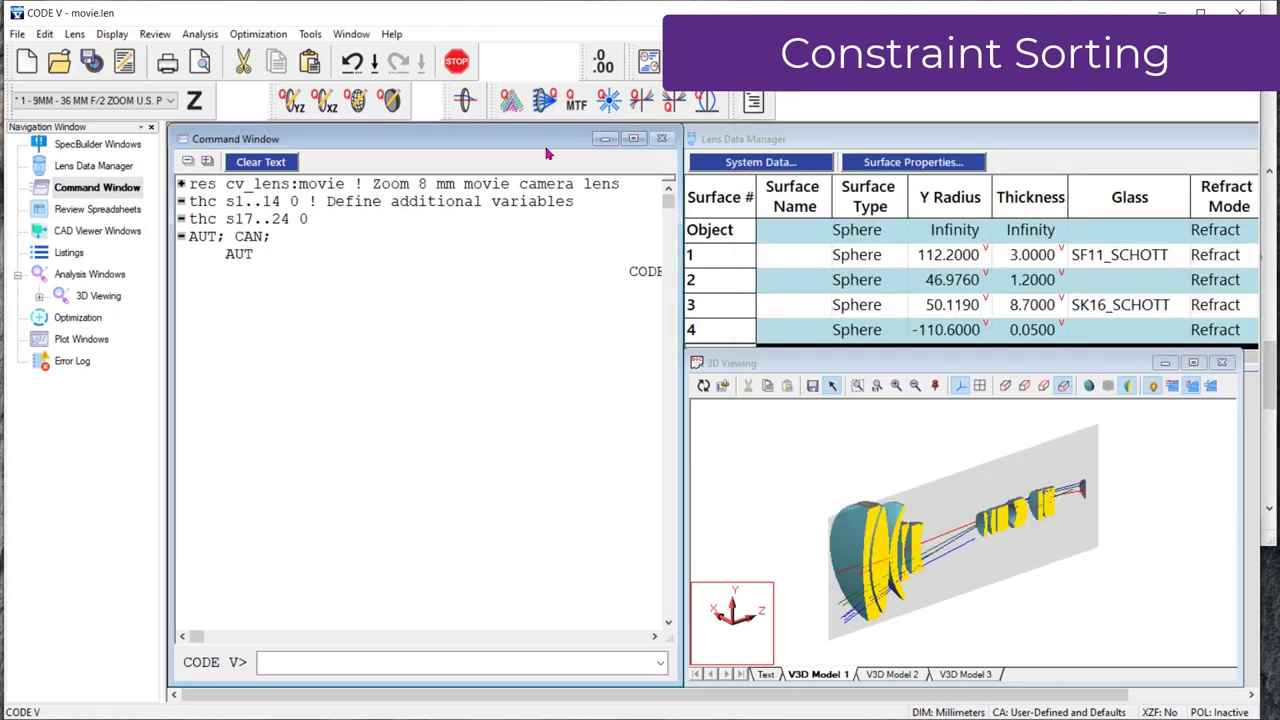
Step: Run the AUTO_MOVIE optimization with TOW IN AUTO_MOVIE
{"action": "left_click", "coordinate": [429, 654]}
{"action": "type", "text": "TOW IN "}
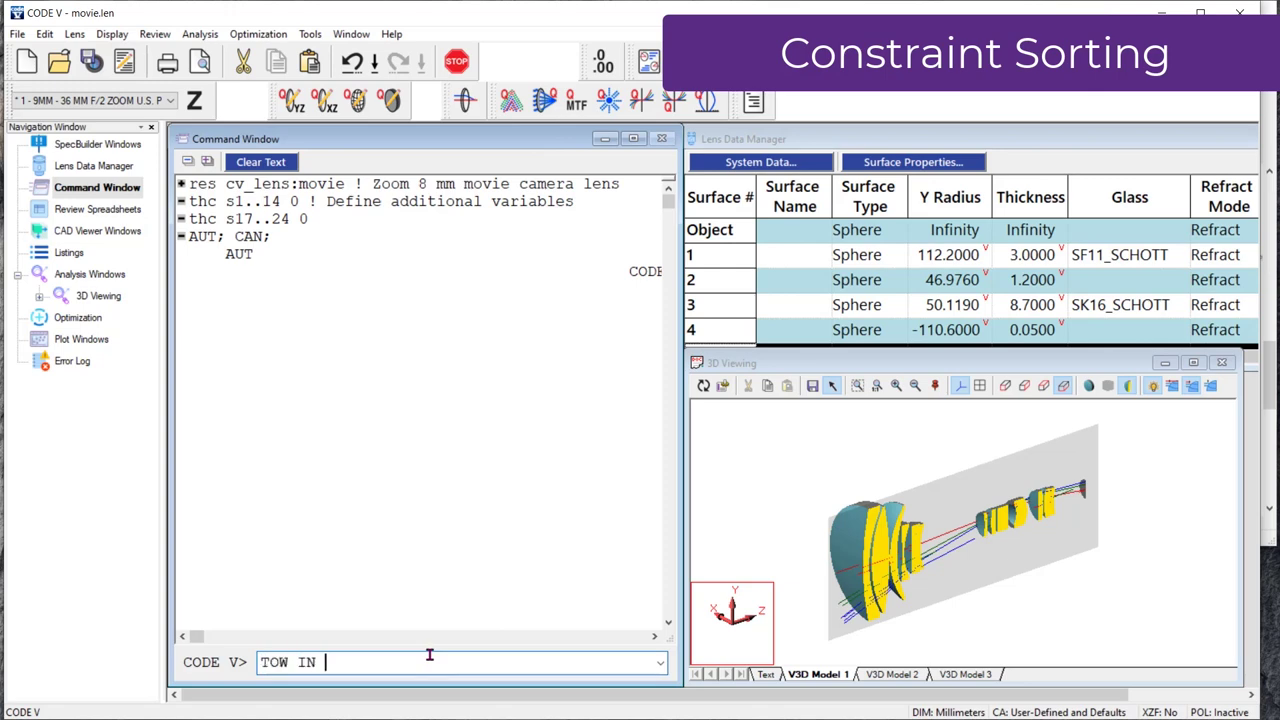
{"action": "type", "text": "AUTO_MOVIE"}
{"action": "key", "text": "Return"}
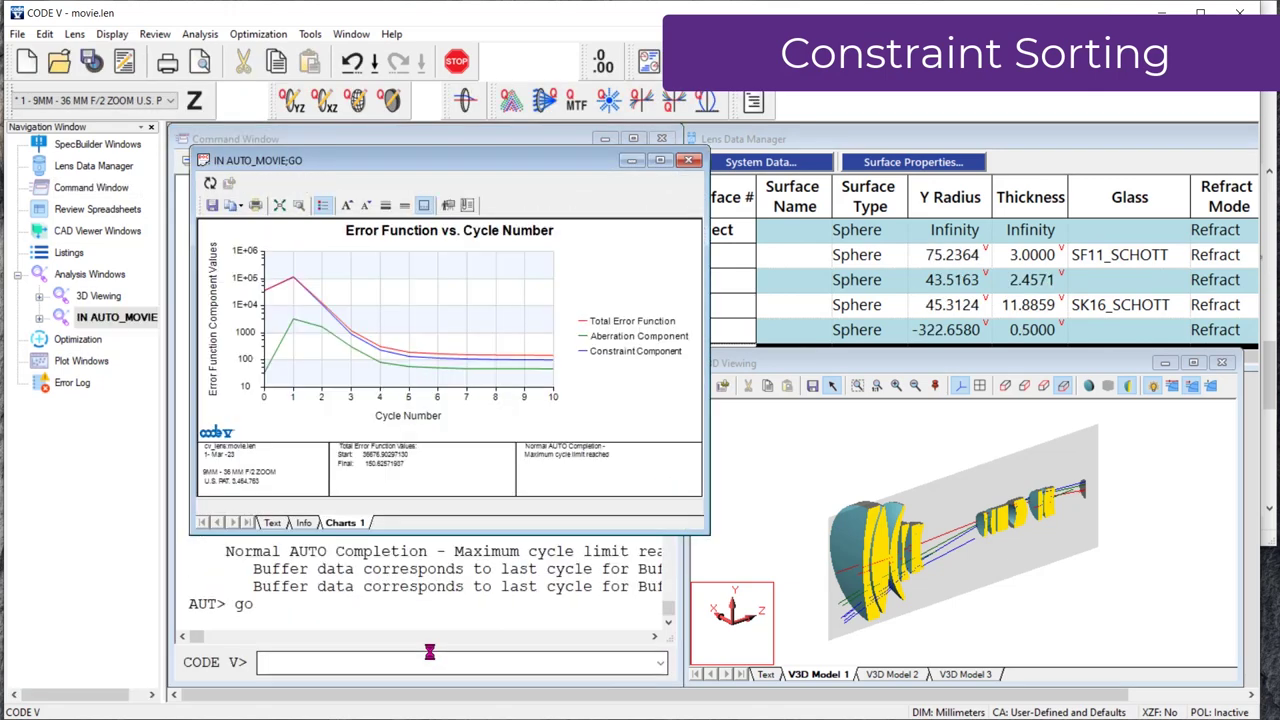
Step: List buffers B1 and B2 to show the active and weighted constraints
{"action": "left_click", "coordinate": [428, 663]}
{"action": "type", "text": "B"}
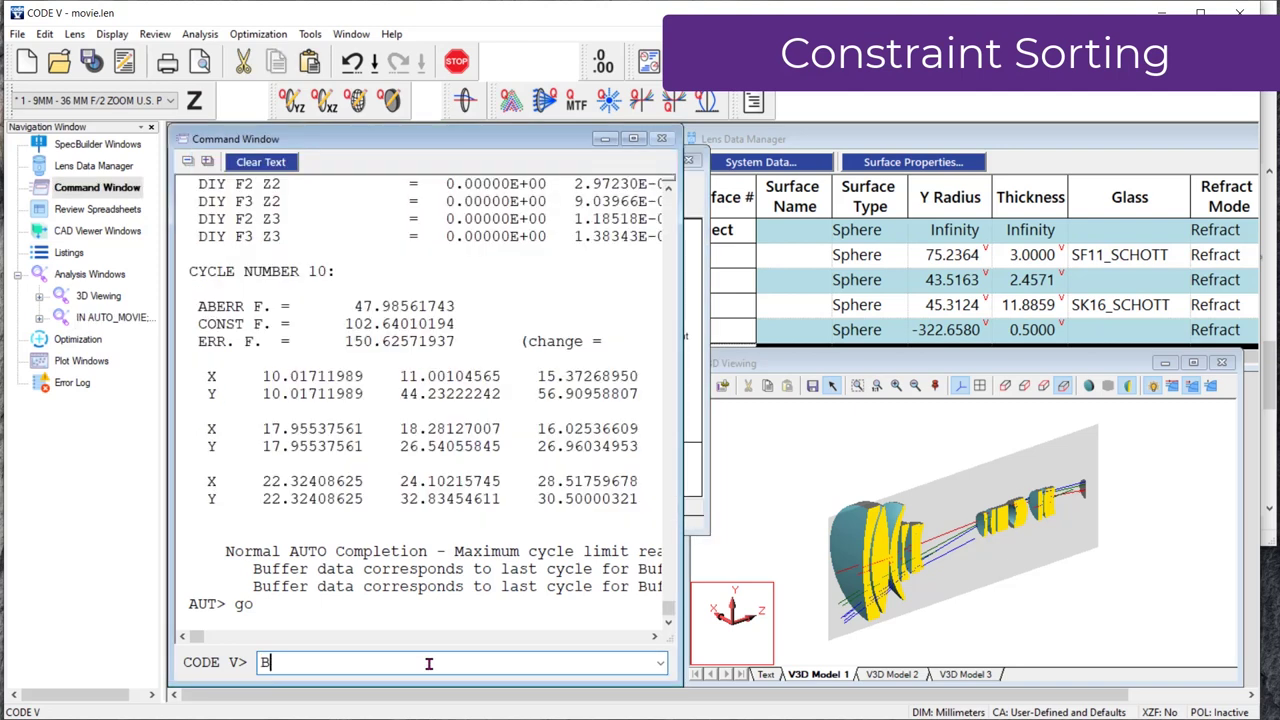
{"action": "type", "text": "UF LIS B1"}
{"action": "key", "text": "Return"}
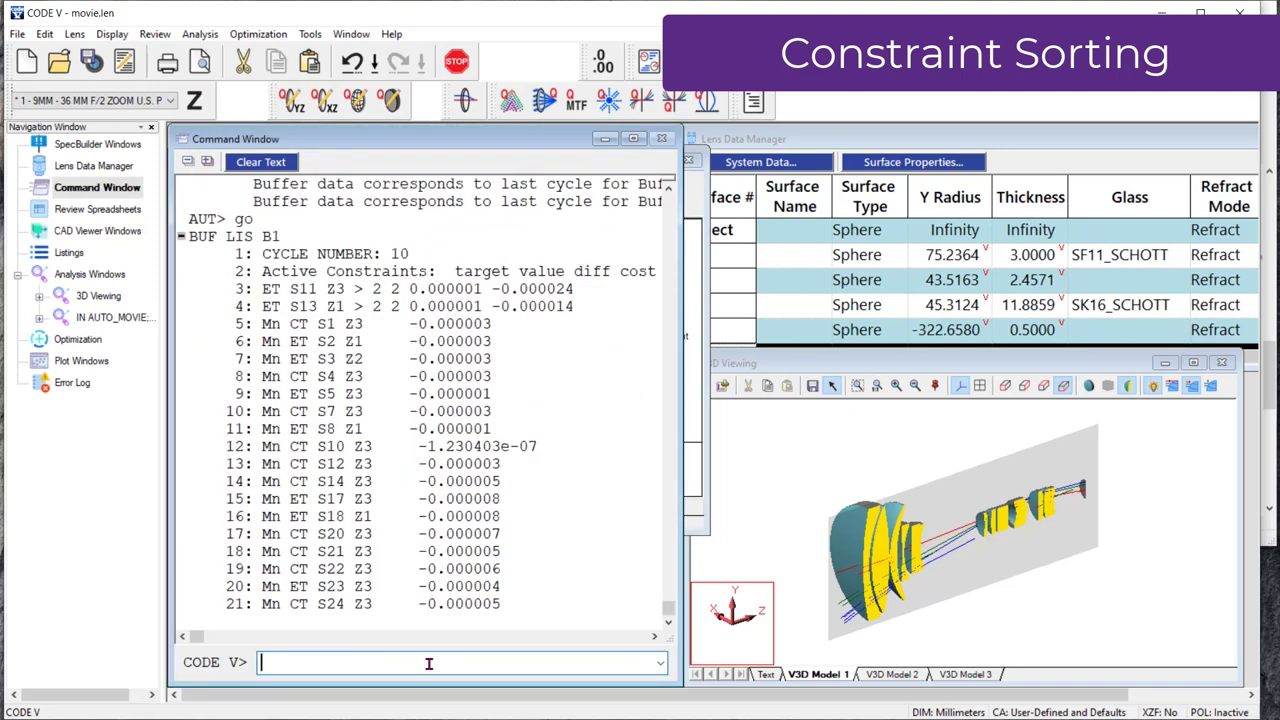
{"action": "type", "text": "BUF LIS B2"}
{"action": "key", "text": "Return"}
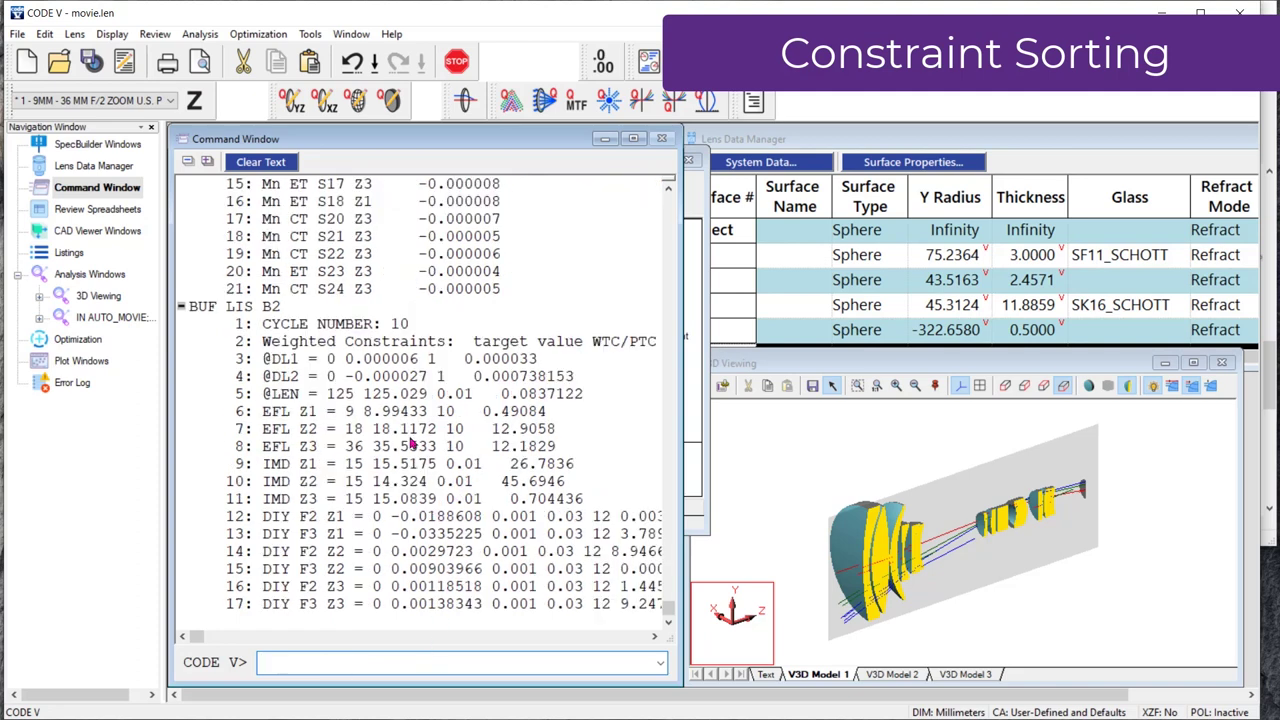
Step: Run list_constraint_data.seq on buffer 2 sorted by contribution/cost magnitude and enlarge the output window
{"action": "left_click", "coordinate": [310, 33]}
{"action": "left_click", "coordinate": [365, 150]}
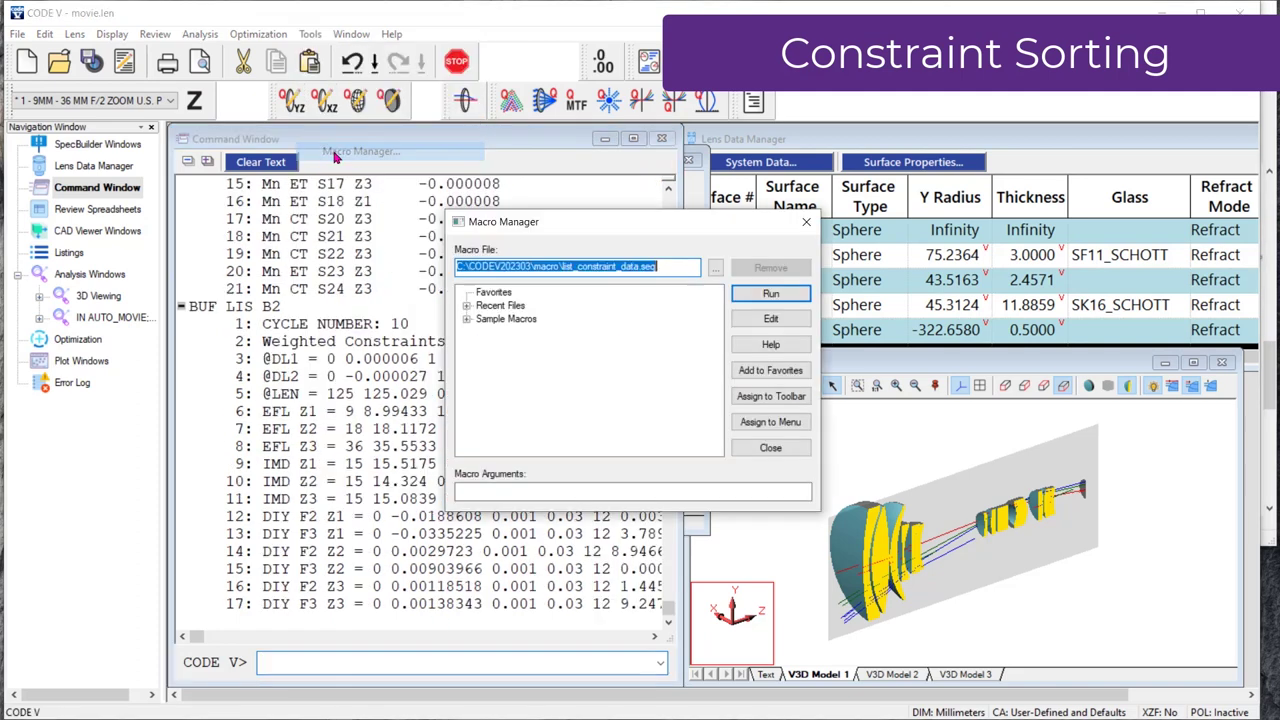
{"action": "left_click", "coordinate": [466, 318]}
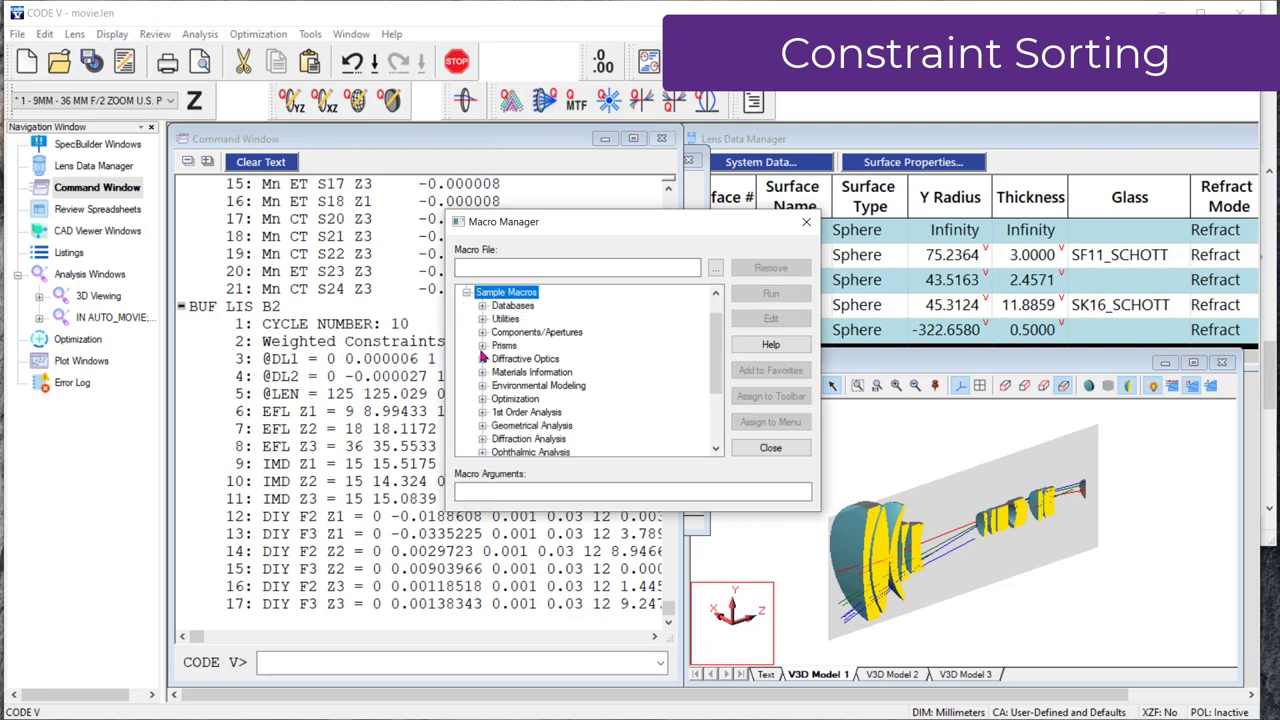
{"action": "left_click", "coordinate": [483, 405]}
{"action": "scroll", "coordinate": [650, 449], "scroll_direction": "down", "scroll_amount": 3}
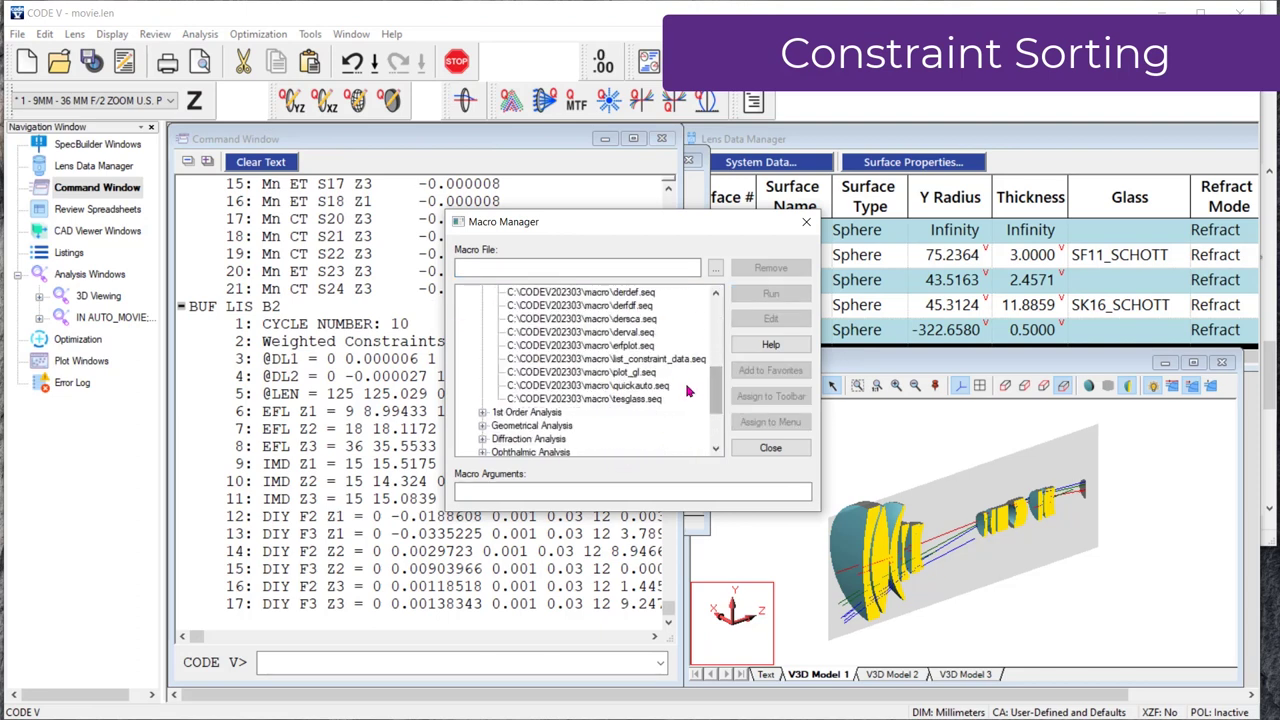
{"action": "left_click", "coordinate": [668, 369]}
{"action": "left_click", "coordinate": [765, 295]}
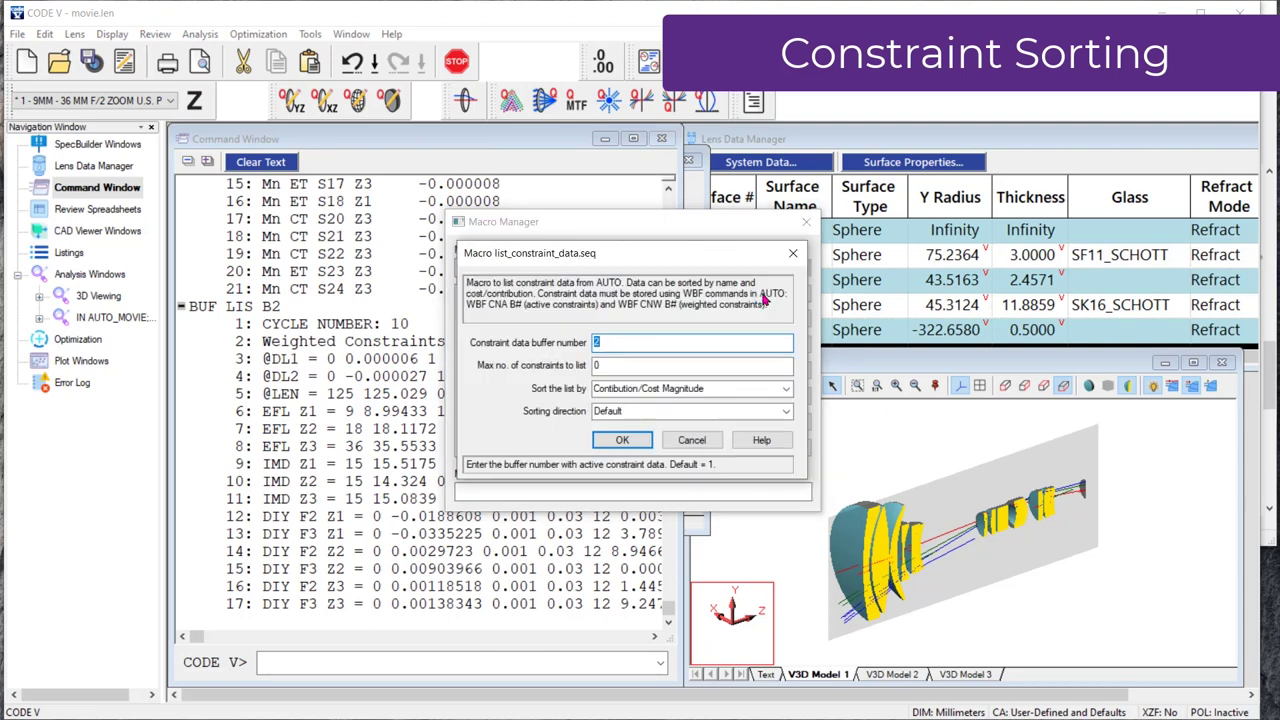
{"action": "left_click", "coordinate": [620, 440]}
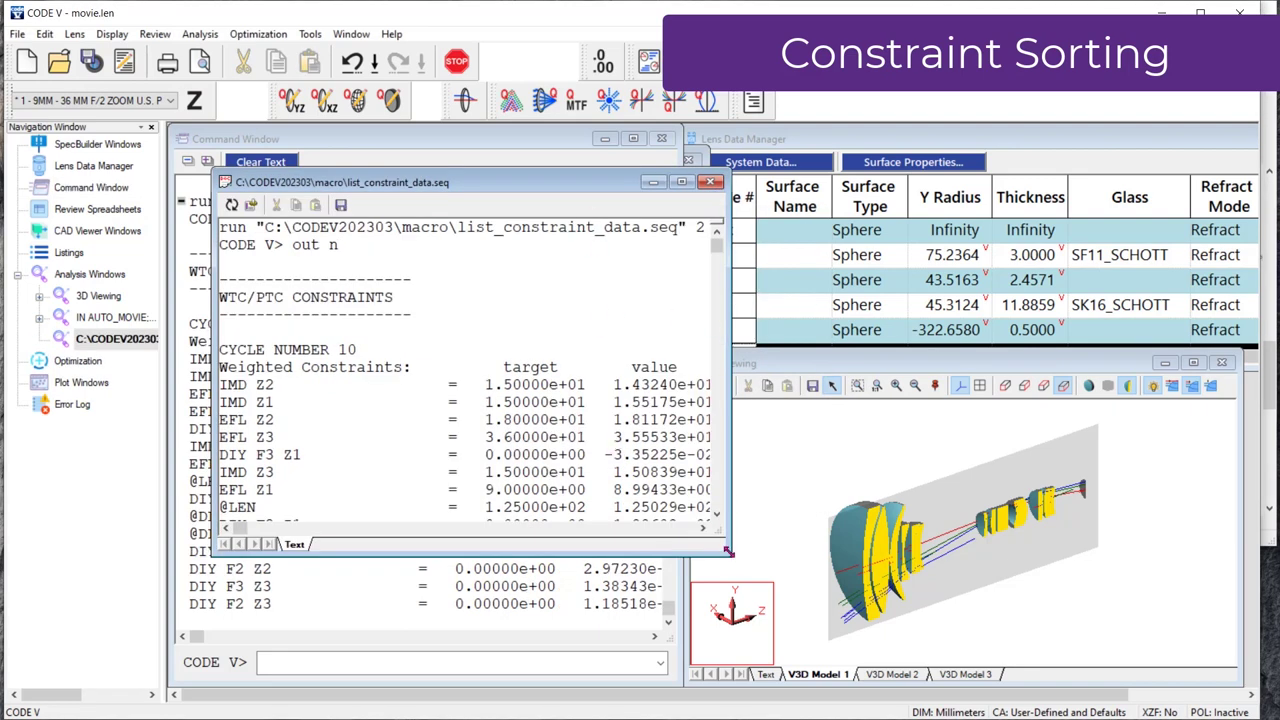
{"action": "left_click_drag", "start_coordinate": [731, 553], "coordinate": [757, 686]}
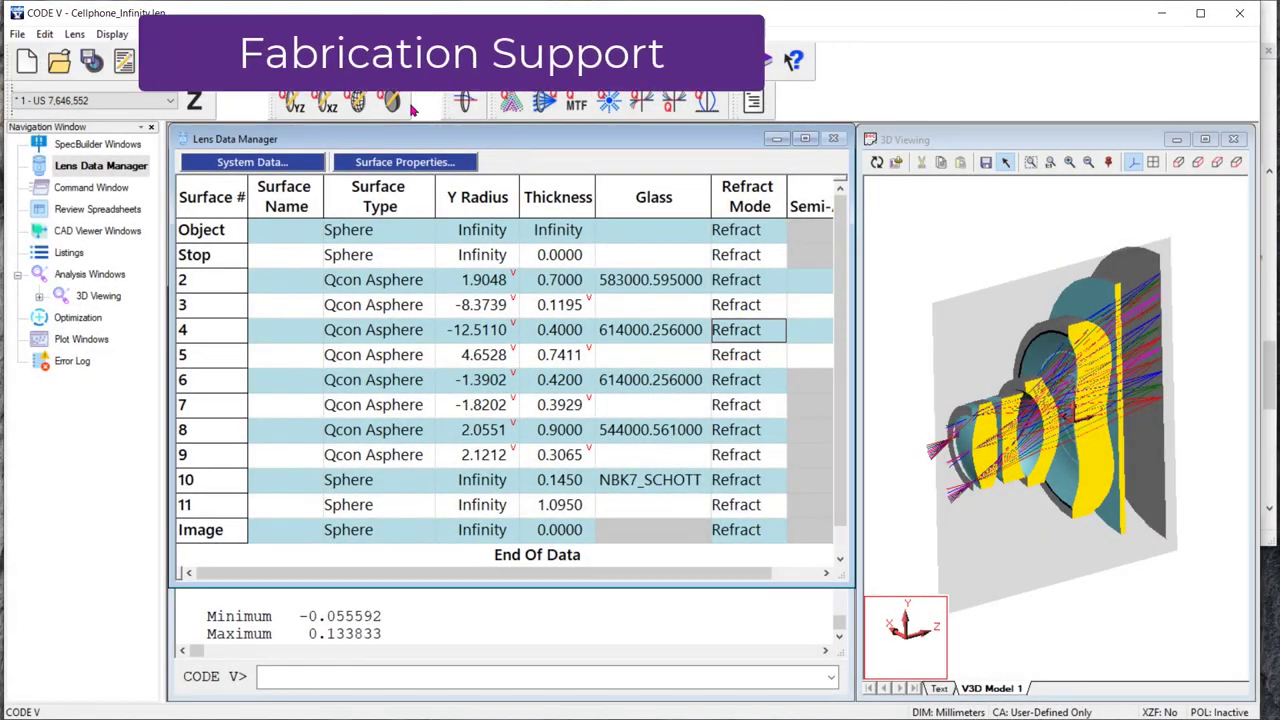
Step: Run curvatureplot.seq from Fabrication Support on surface 8 with NRD 41
{"action": "left_click", "coordinate": [310, 34]}
{"action": "left_click", "coordinate": [345, 153]}
{"action": "left_click", "coordinate": [468, 320]}
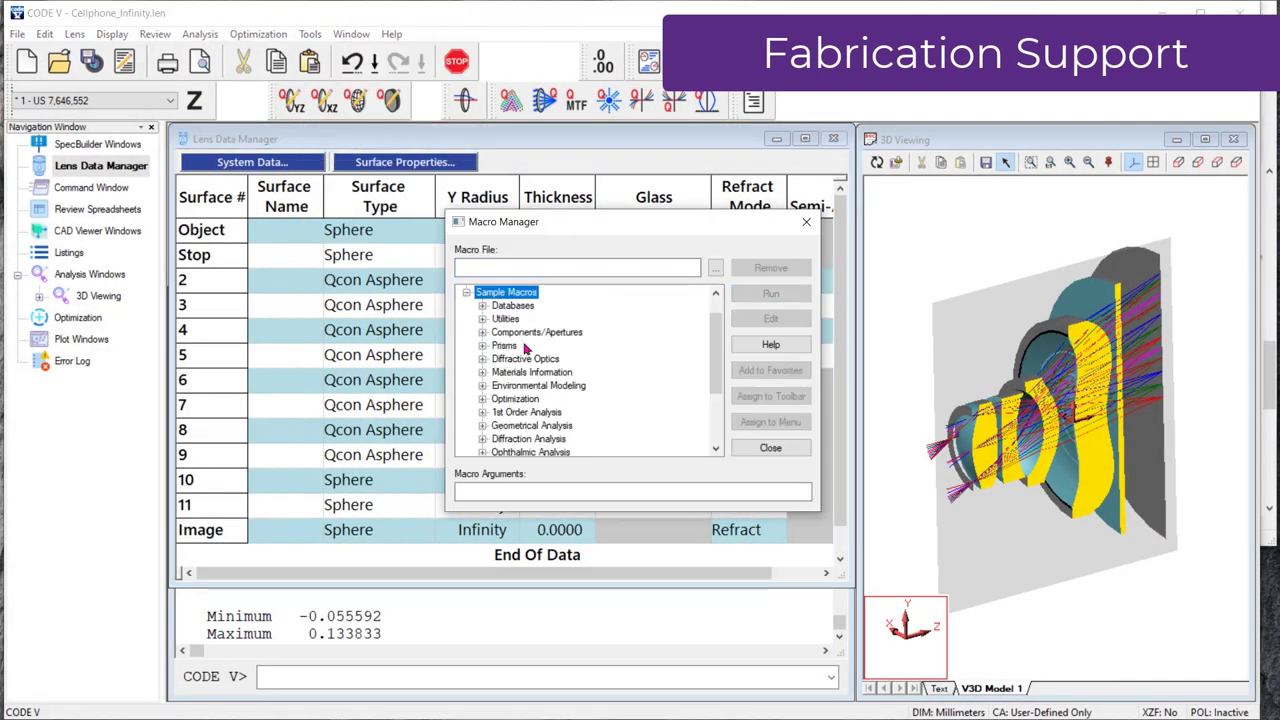
{"action": "scroll", "coordinate": [524, 347], "scroll_direction": "down", "scroll_amount": 3}
{"action": "left_click", "coordinate": [483, 406]}
{"action": "left_click", "coordinate": [570, 364]}
{"action": "left_click", "coordinate": [770, 293]}
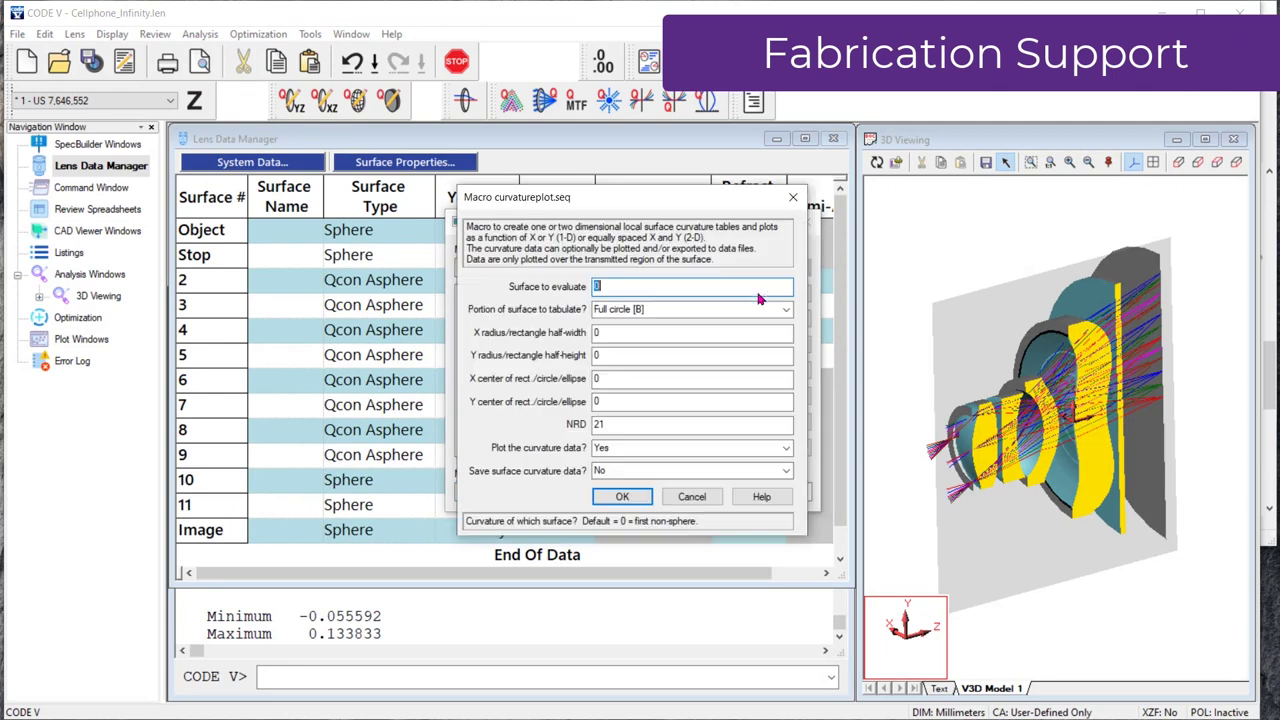
{"action": "type", "text": "8"}
{"action": "left_click", "coordinate": [582, 424]}
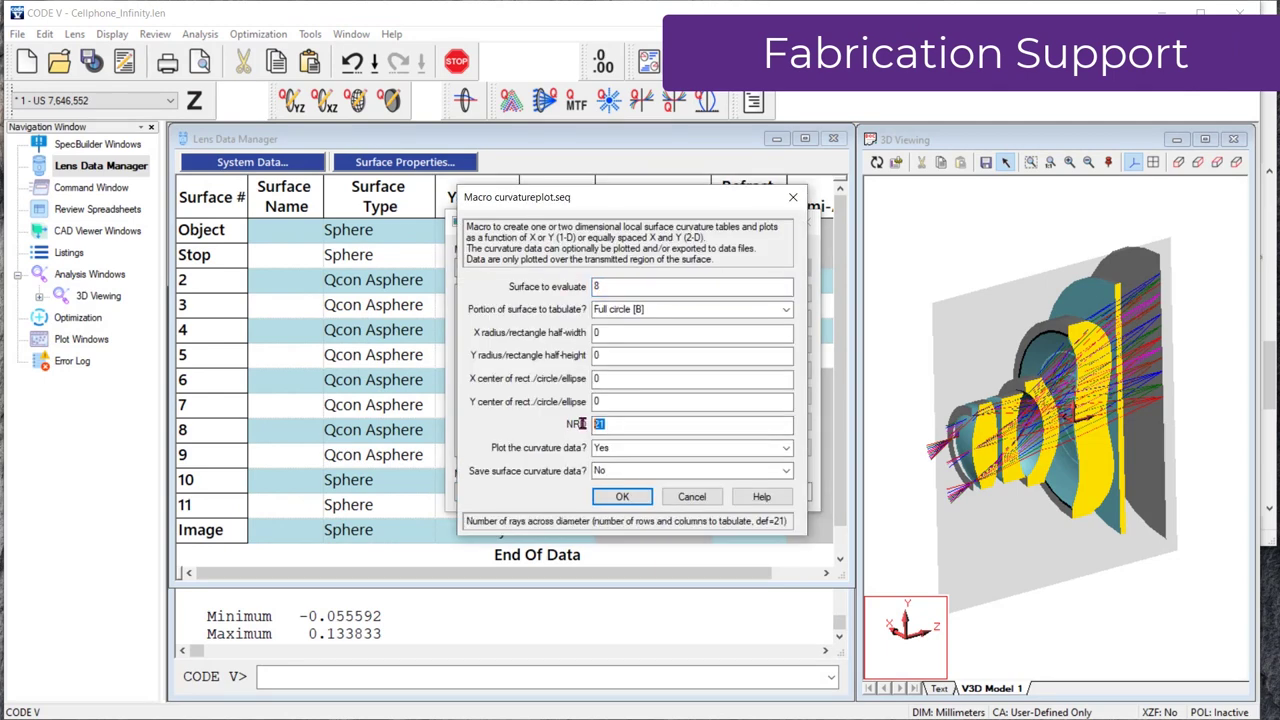
{"action": "type", "text": "41"}
{"action": "left_click", "coordinate": [617, 496]}
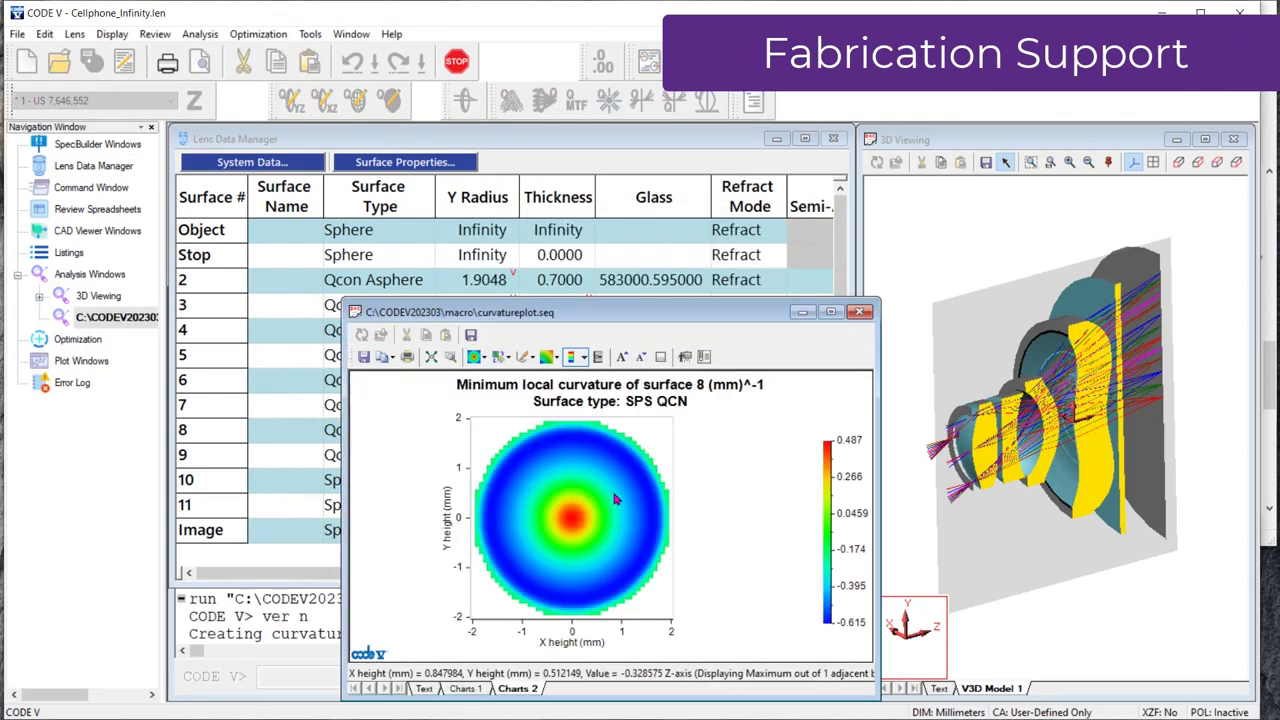
Step: Show the page-view curvature plot and move its window up and left
{"action": "left_click", "coordinate": [518, 689]}
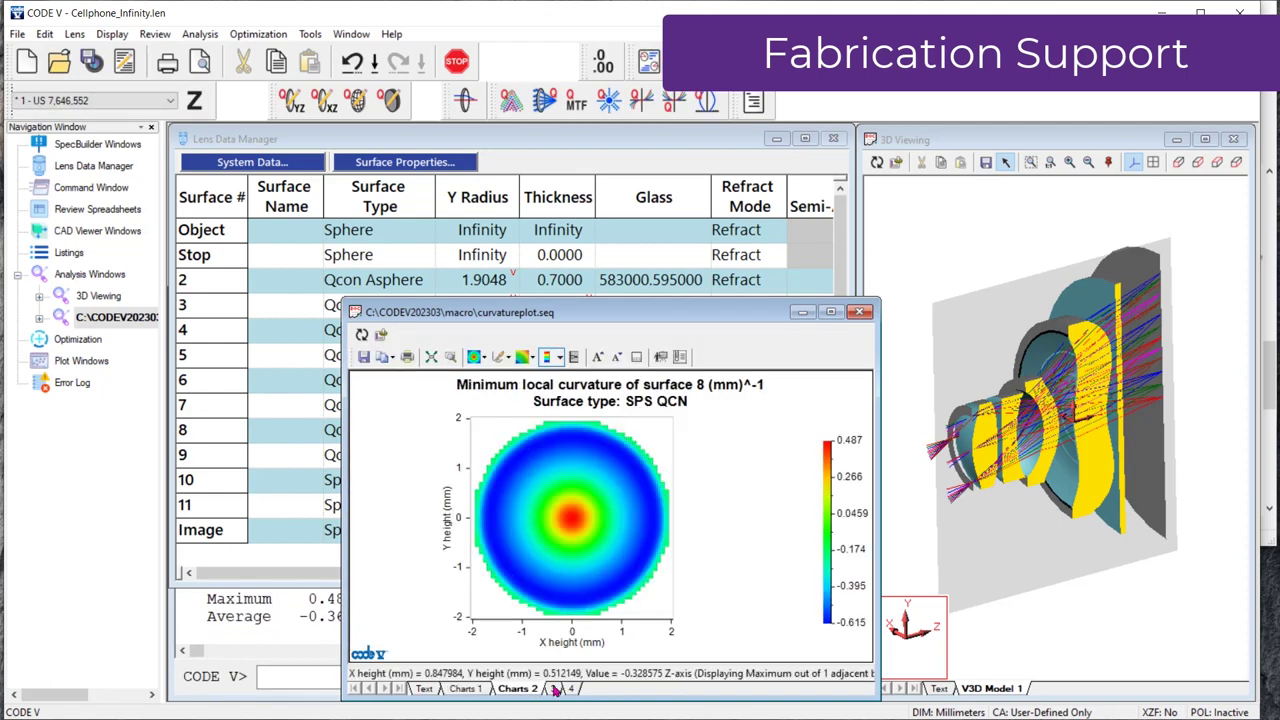
{"action": "left_click", "coordinate": [565, 689]}
{"action": "left_click_drag", "start_coordinate": [470, 312], "coordinate": [304, 162]}
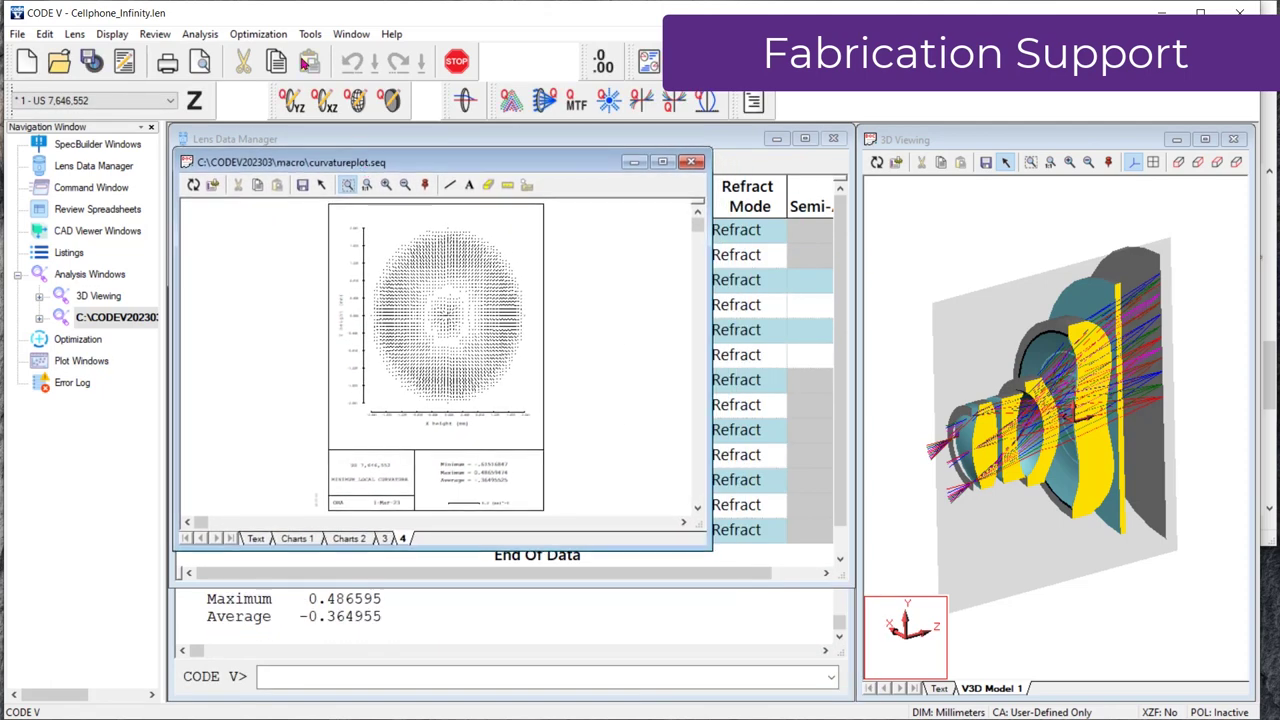
Step: Plot surface 8's sag with sagplot.seq using NRD 51, moving the plot down and right
{"action": "left_click", "coordinate": [309, 34]}
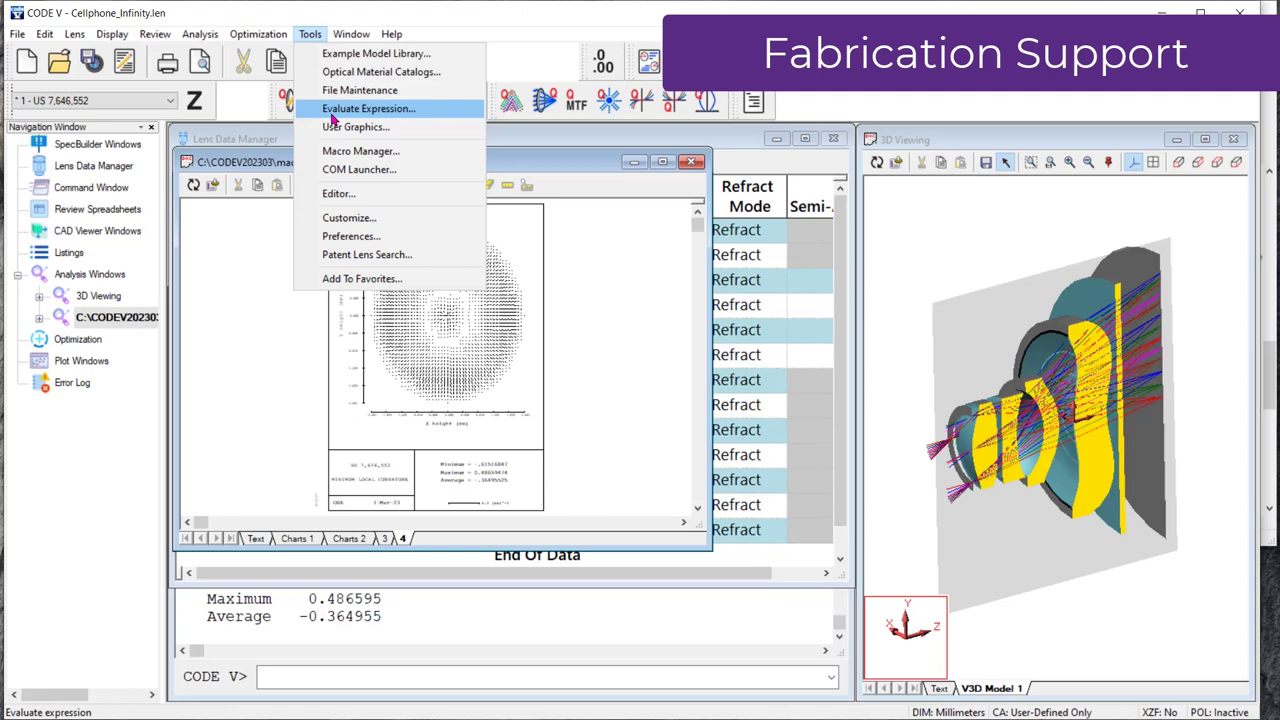
{"action": "left_click", "coordinate": [356, 151]}
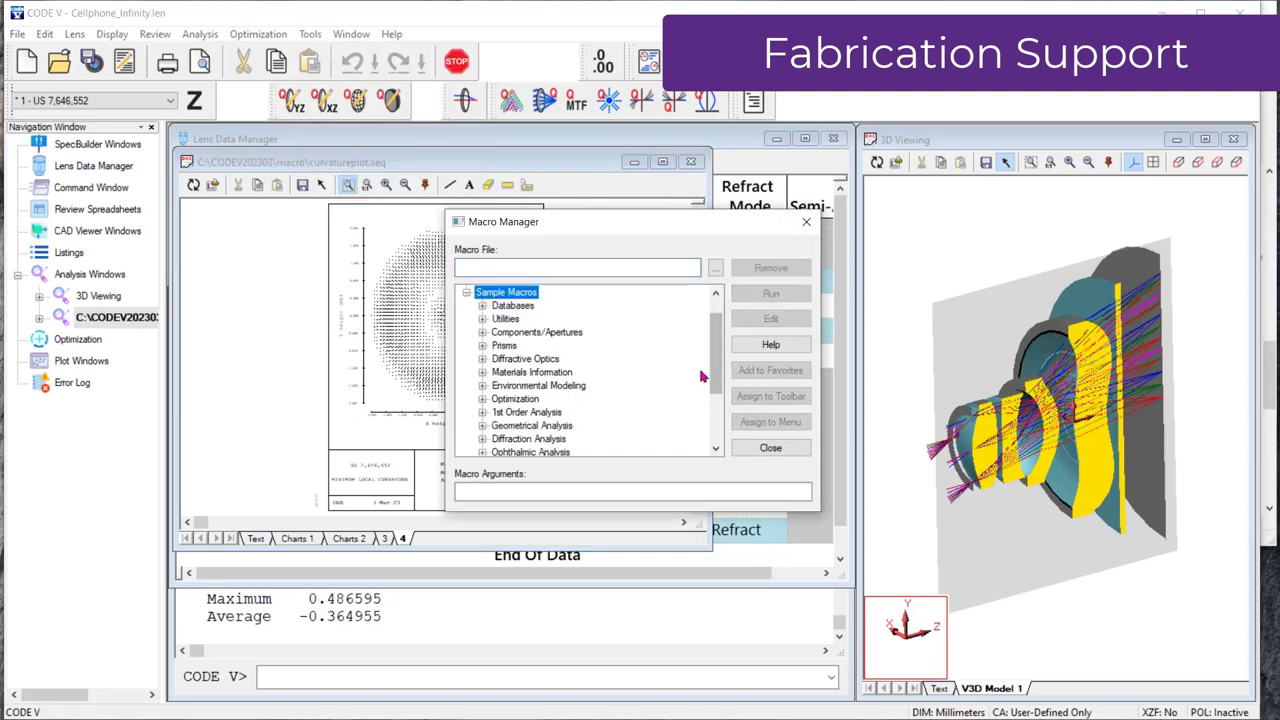
{"action": "scroll", "coordinate": [701, 376], "scroll_direction": "down", "scroll_amount": 2}
{"action": "double_click", "coordinate": [558, 410]}
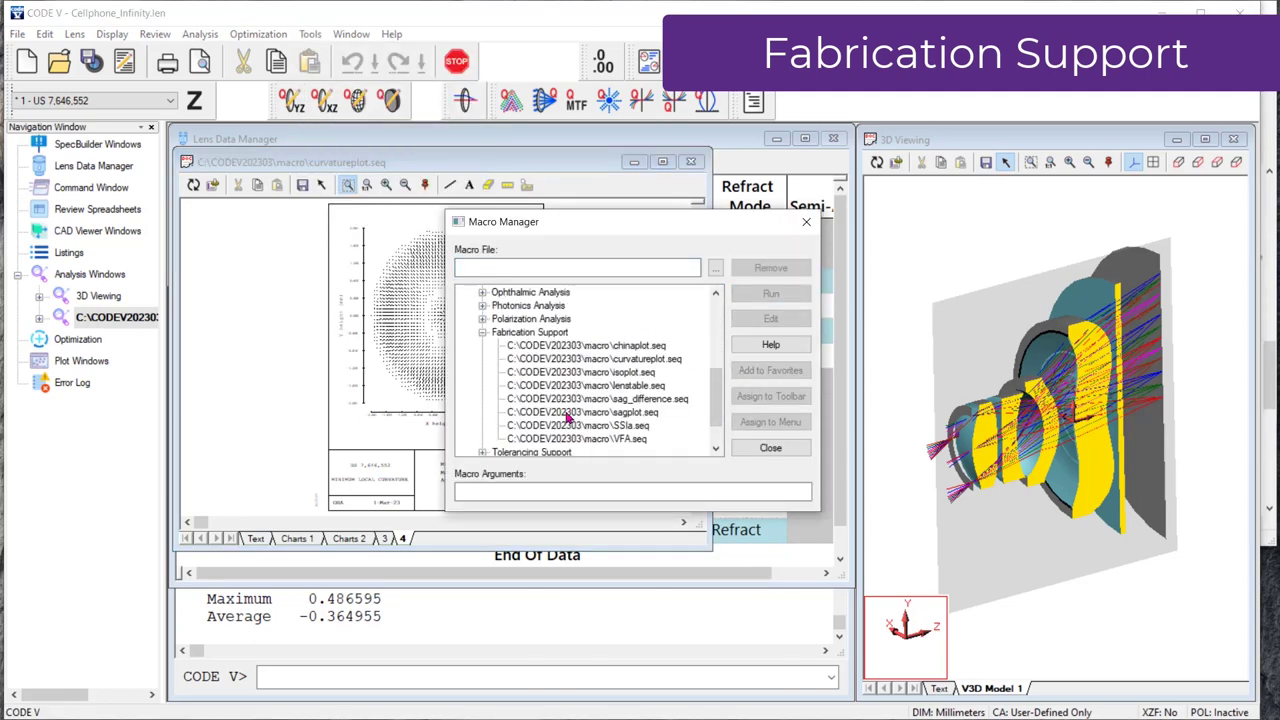
{"action": "double_click", "coordinate": [566, 413]}
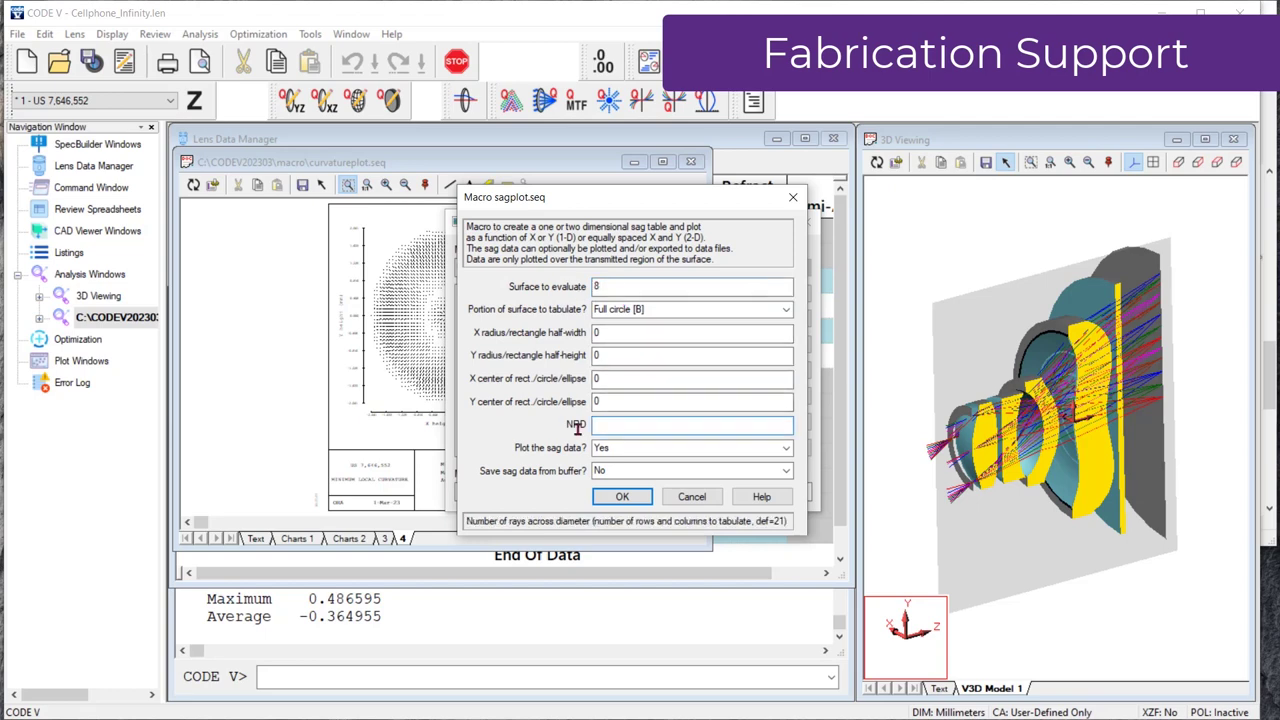
{"action": "type", "text": "51"}
{"action": "key", "text": "Return"}
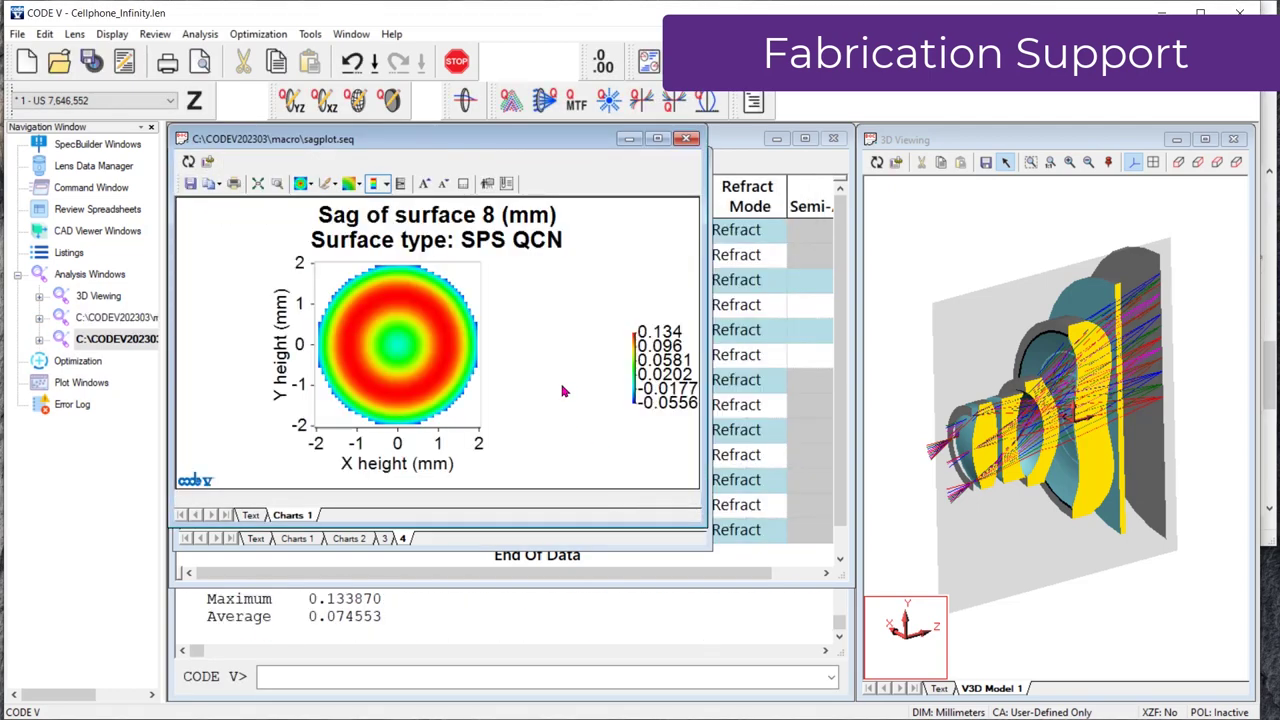
{"action": "left_click_drag", "start_coordinate": [461, 138], "coordinate": [639, 295]}
Step: Plot surface 8's sag difference from best-fit radius (BFR) with sag_difference.seq
{"action": "left_click", "coordinate": [310, 34]}
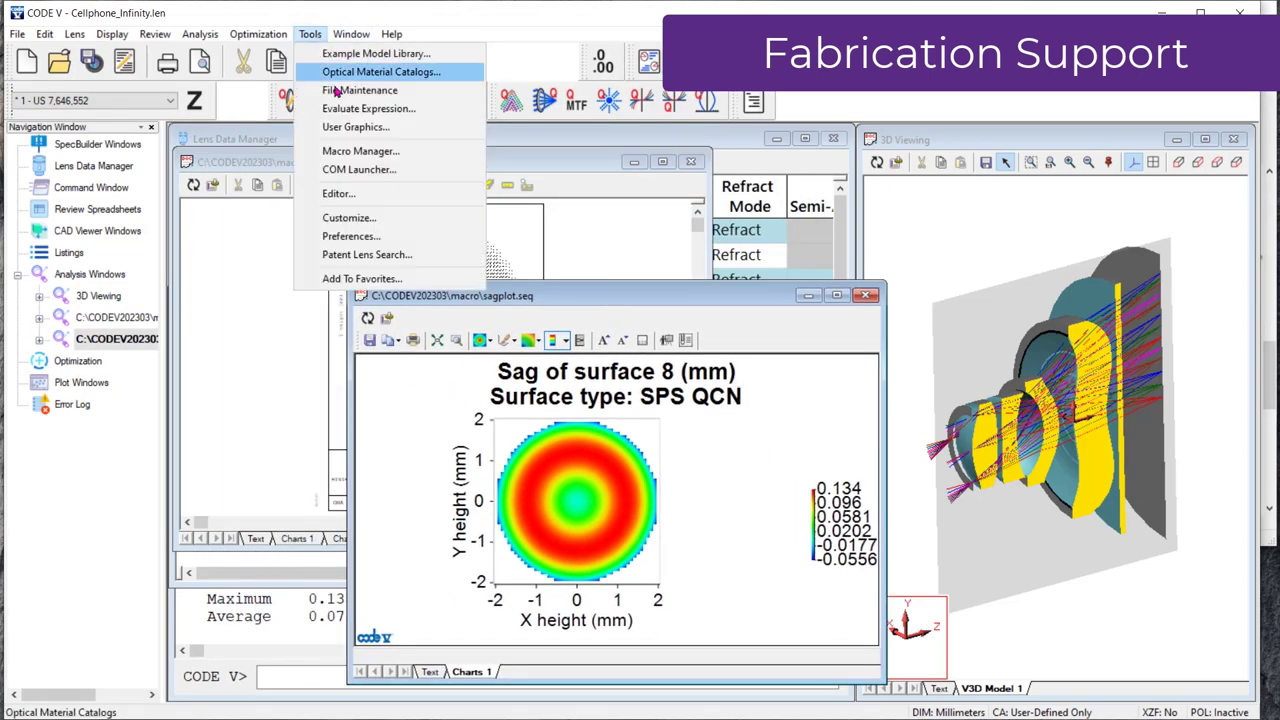
{"action": "left_click", "coordinate": [360, 151]}
{"action": "double_click", "coordinate": [500, 317]}
{"action": "scroll", "coordinate": [590, 406], "scroll_direction": "down", "scroll_amount": 2}
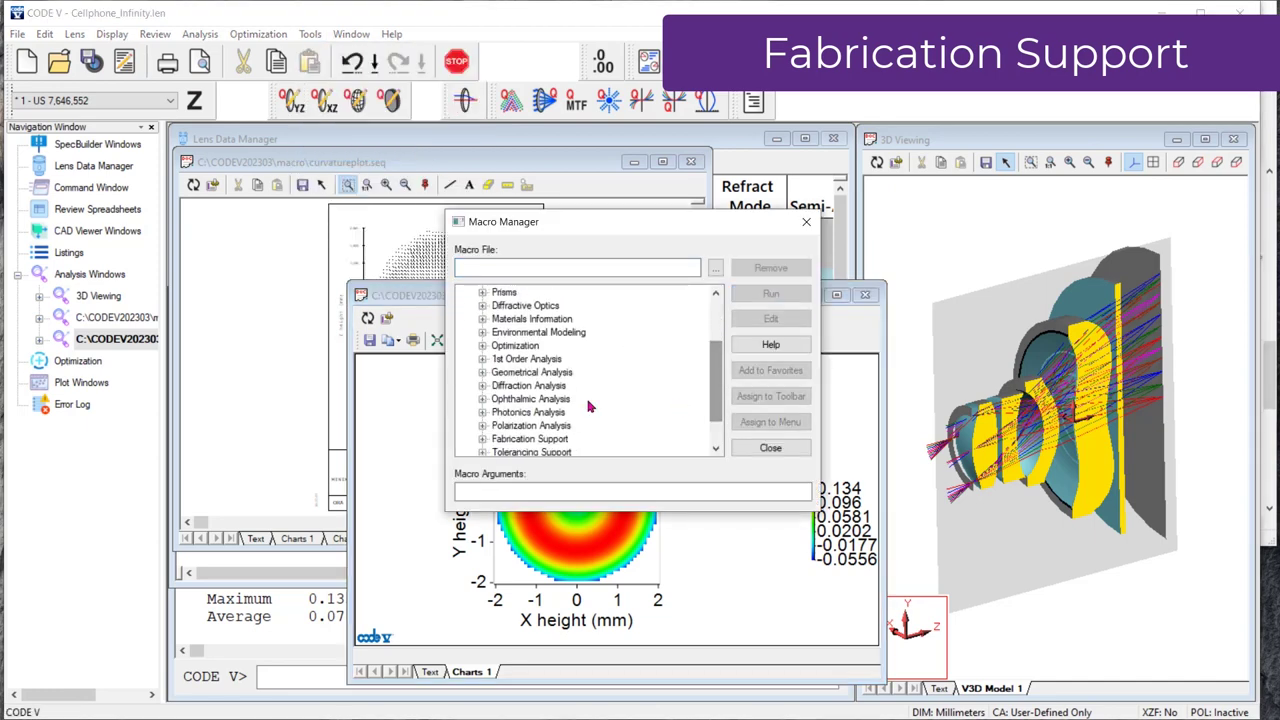
{"action": "left_click", "coordinate": [484, 440]}
{"action": "left_click", "coordinate": [570, 406]}
{"action": "left_click", "coordinate": [770, 294]}
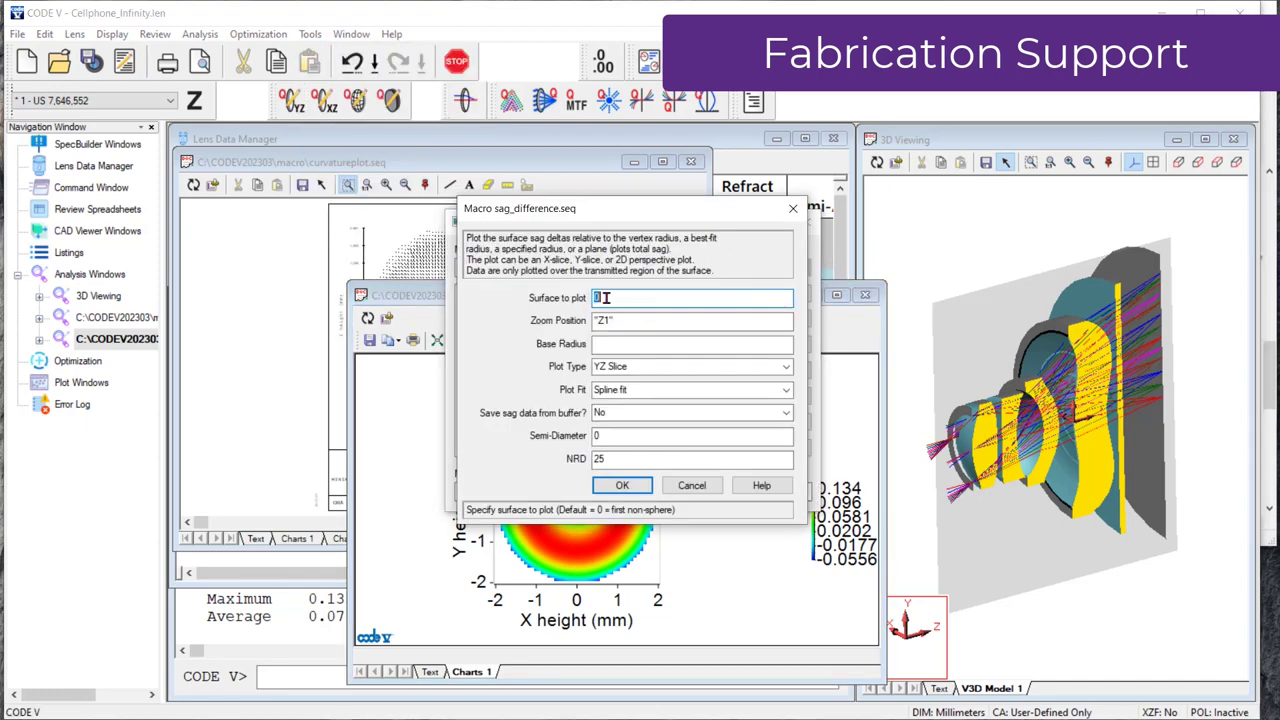
{"action": "type", "text": "8"}
{"action": "left_click", "coordinate": [605, 345]}
{"action": "type", "text": "BFR"}
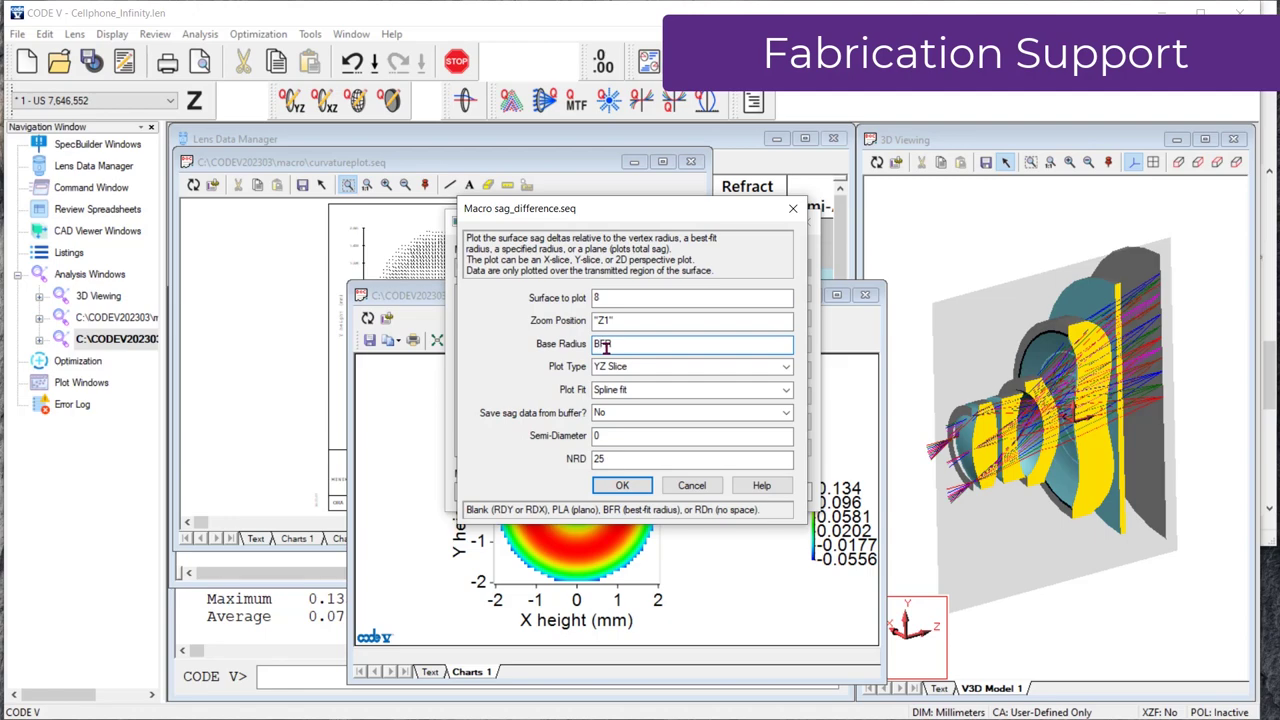
{"action": "key", "text": "Return"}
{"action": "left_click_drag", "start_coordinate": [534, 168], "coordinate": [717, 143]}
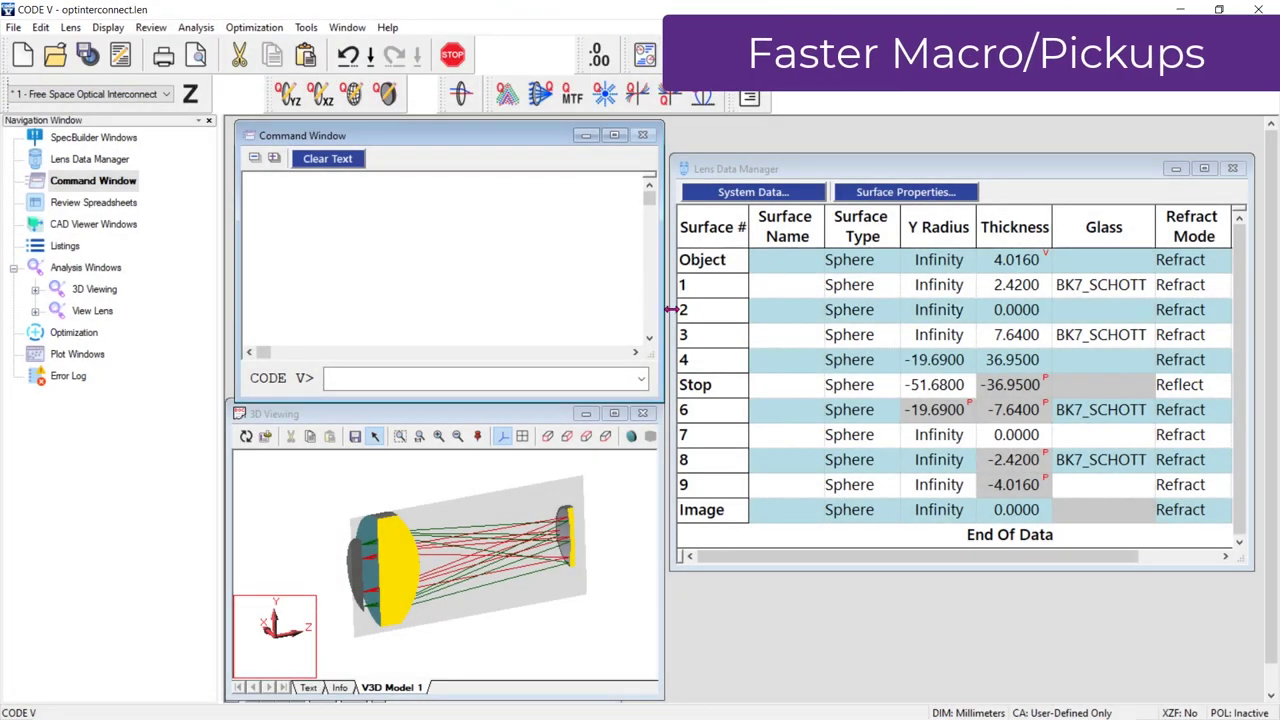
Step: Evaluate the signed and absolute refractive index at surface 5 with EVA (IND S5) and EVA (IND ABS S5)
{"action": "type", "text": "EVA "}
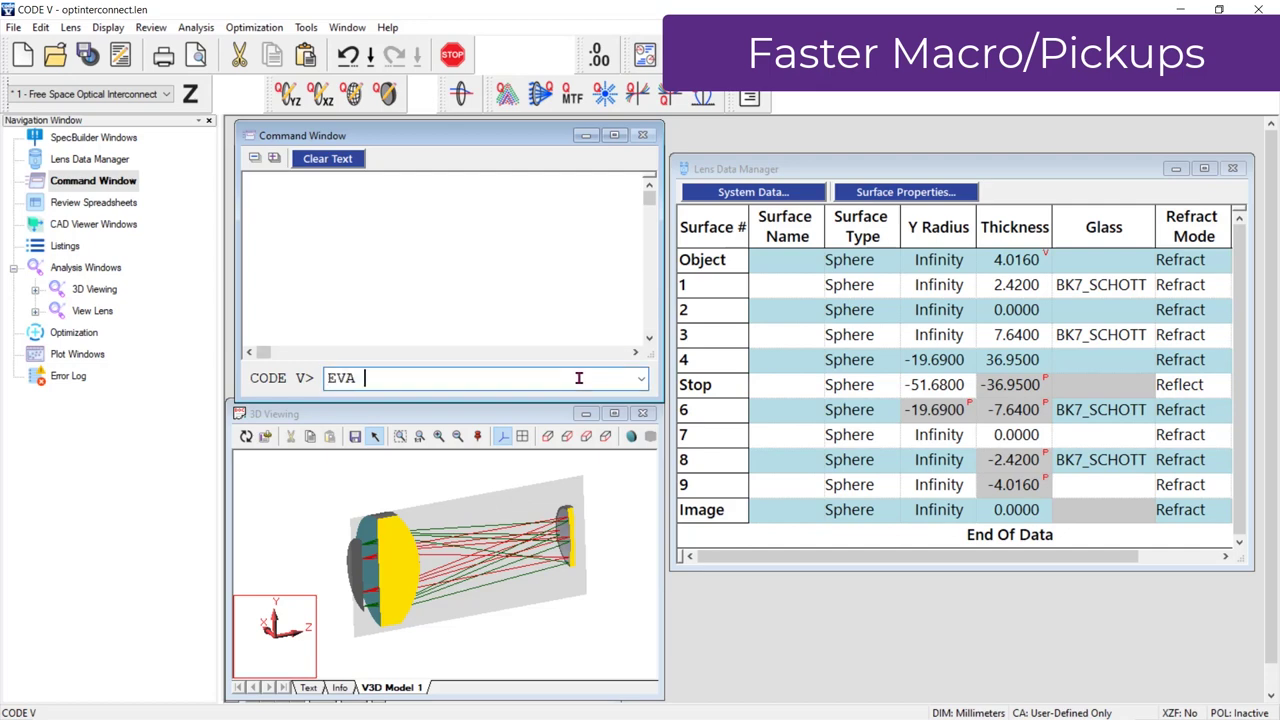
{"action": "type", "text": "(IND S5)"}
{"action": "key", "text": "Return"}
{"action": "type", "text": "EVA ("}
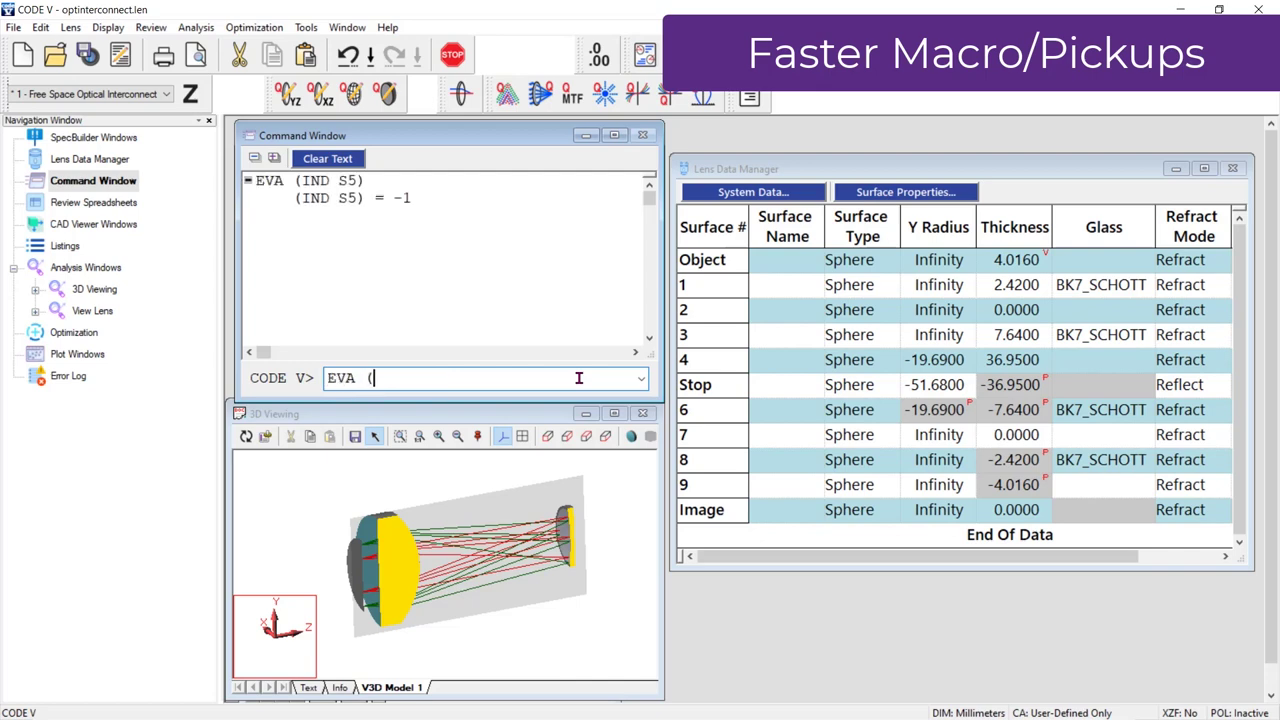
{"action": "type", "text": "IND ABS S5)"}
{"action": "key", "text": "Return"}
Step: Evaluate the signed and absolute refractive index at surface 6
{"action": "type", "text": "EVA"}
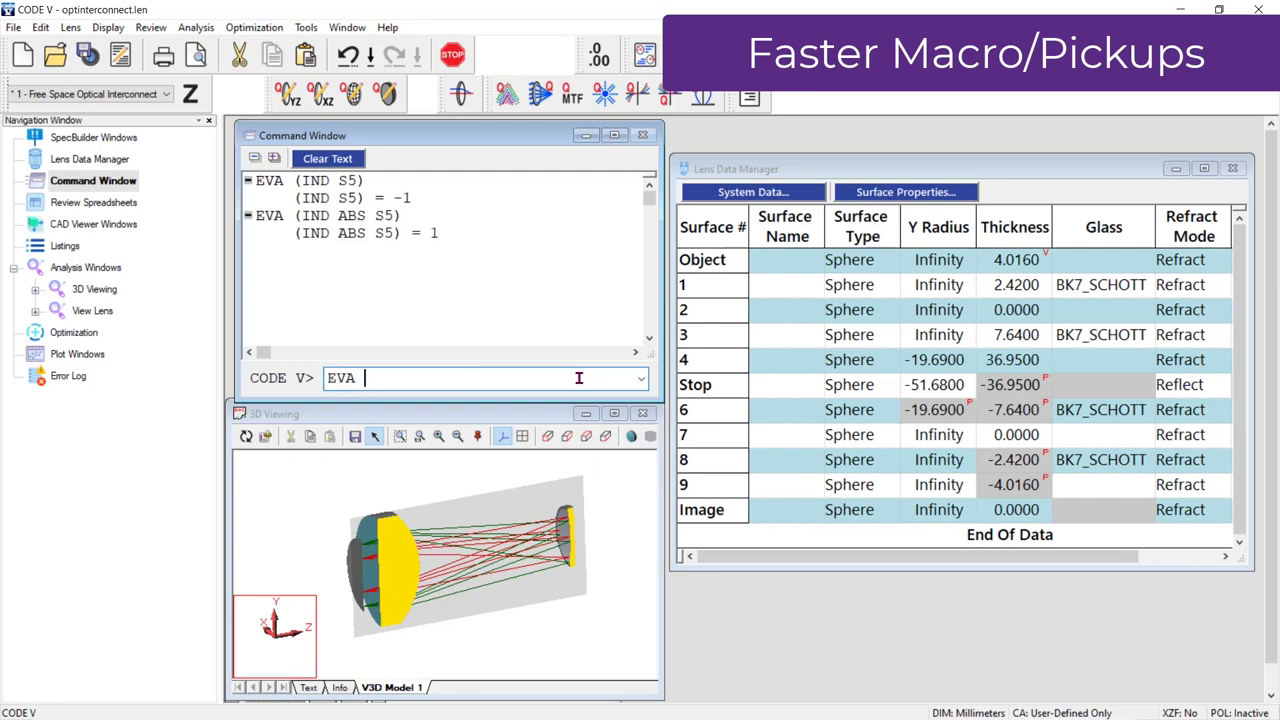
{"action": "type", "text": " (IND S6)"}
{"action": "key", "text": "Return"}
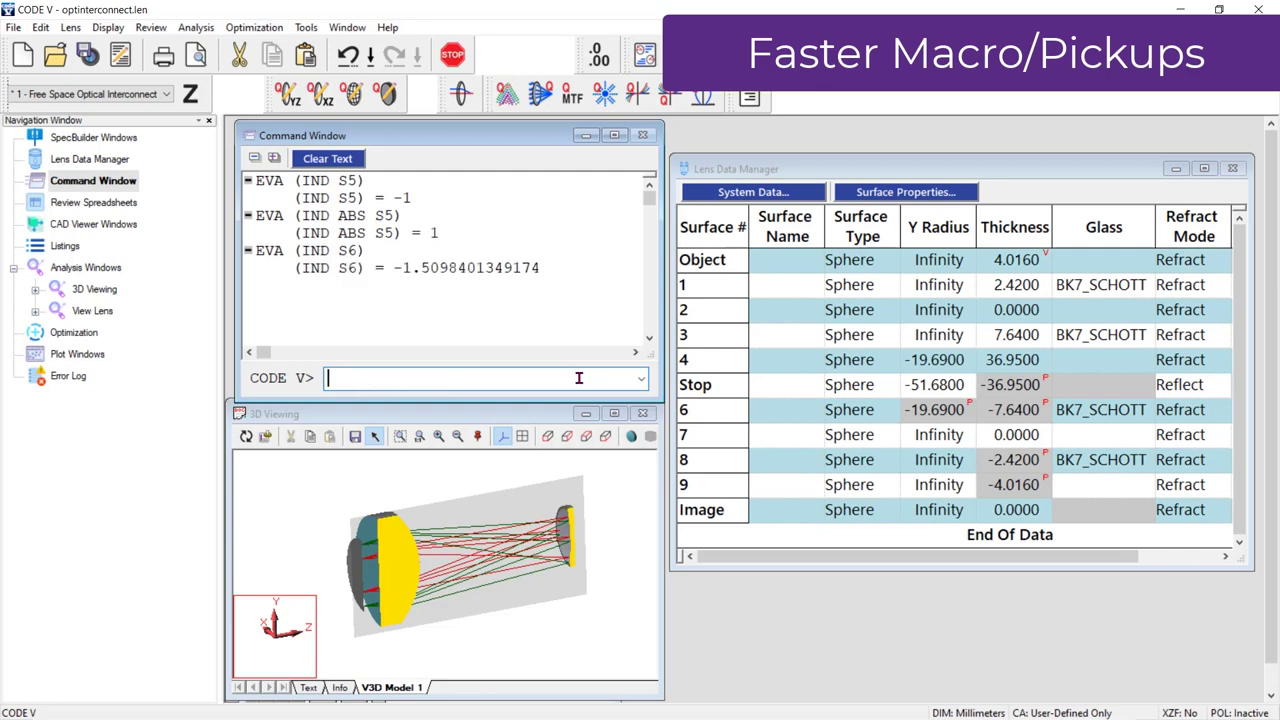
{"action": "type", "text": "EVA (IND SAB"}
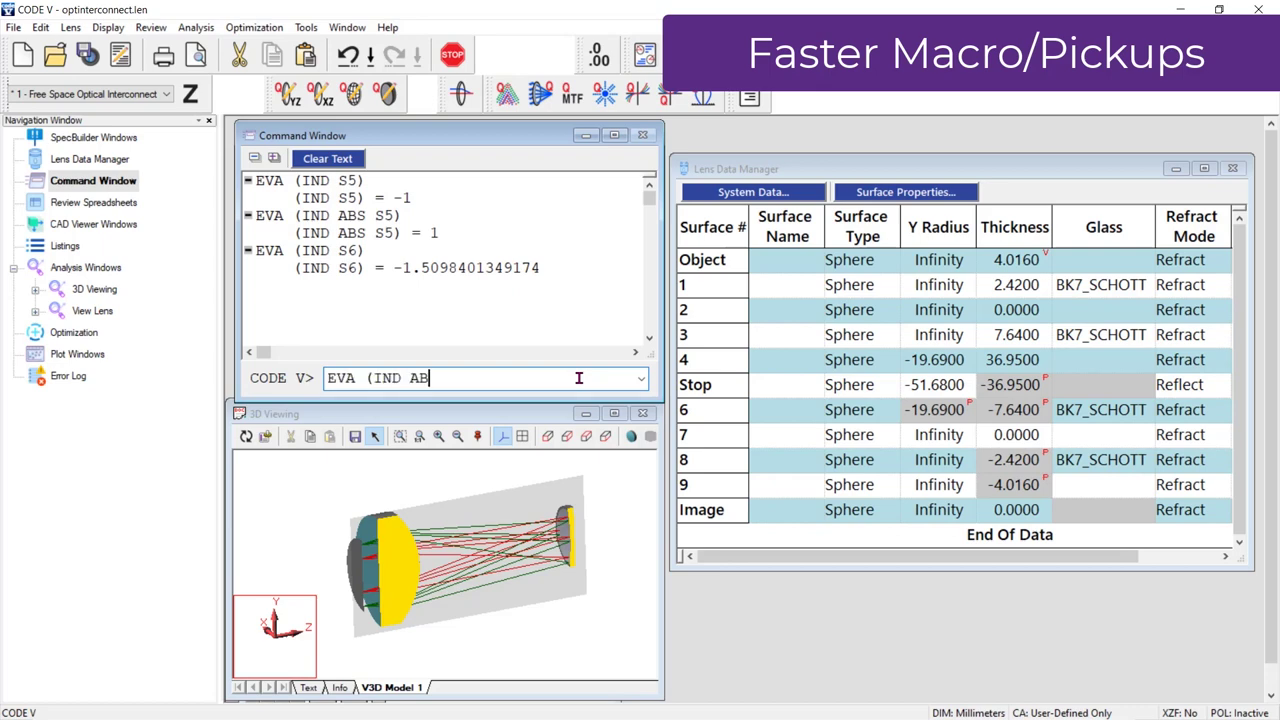
{"action": "type", "text": "S S6)"}
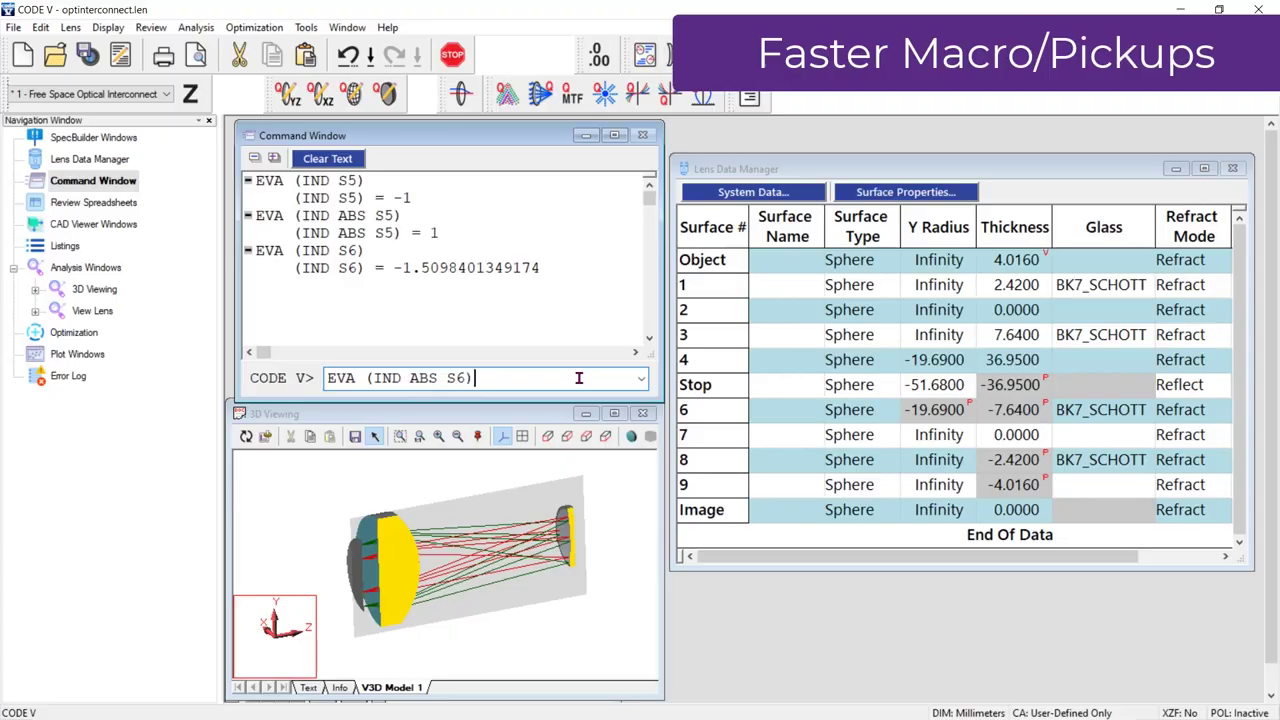
{"action": "key", "text": "Return"}
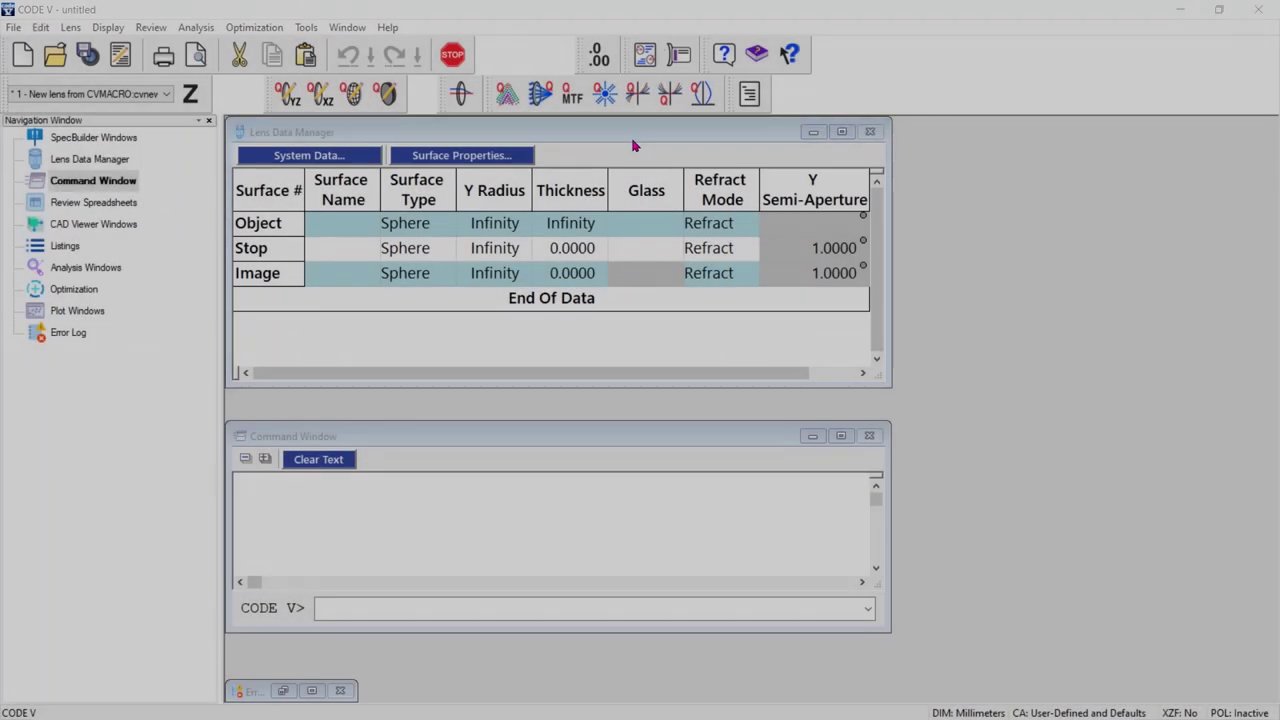
Step: Open the Example Model Library from the Lens Data Manager's tools
{"action": "left_click", "coordinate": [632, 146]}
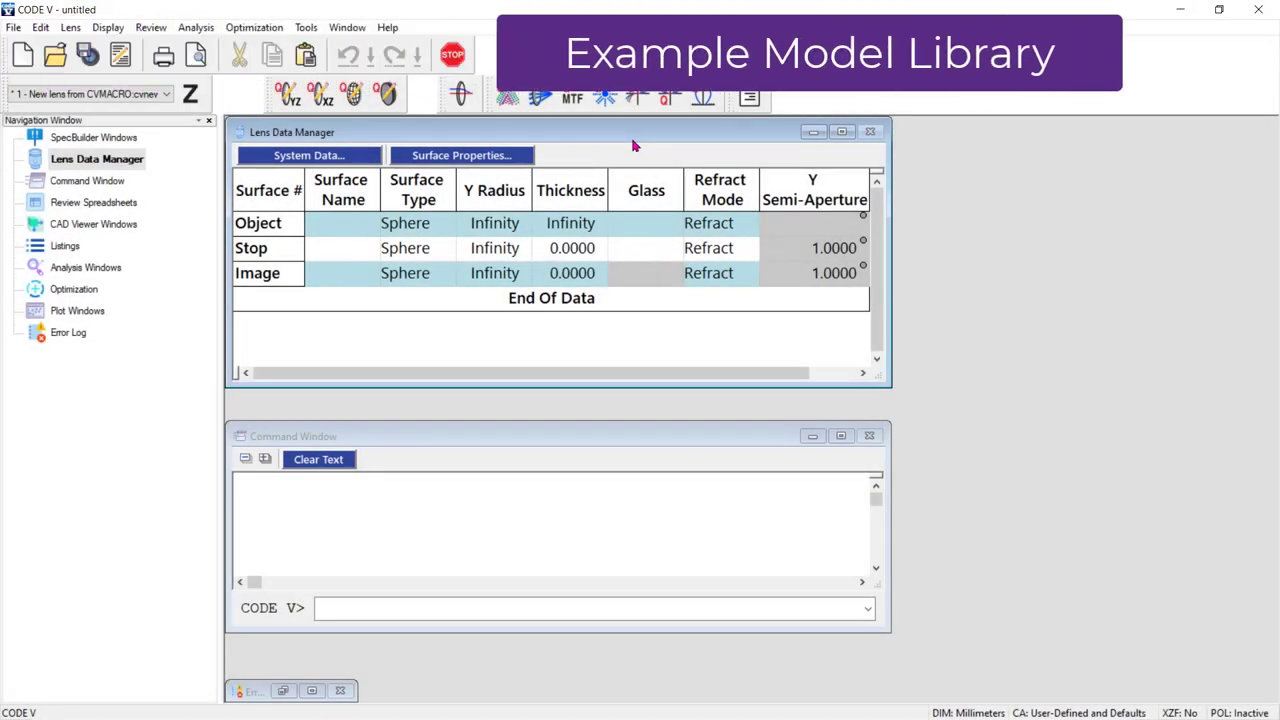
{"action": "left_click", "coordinate": [305, 27]}
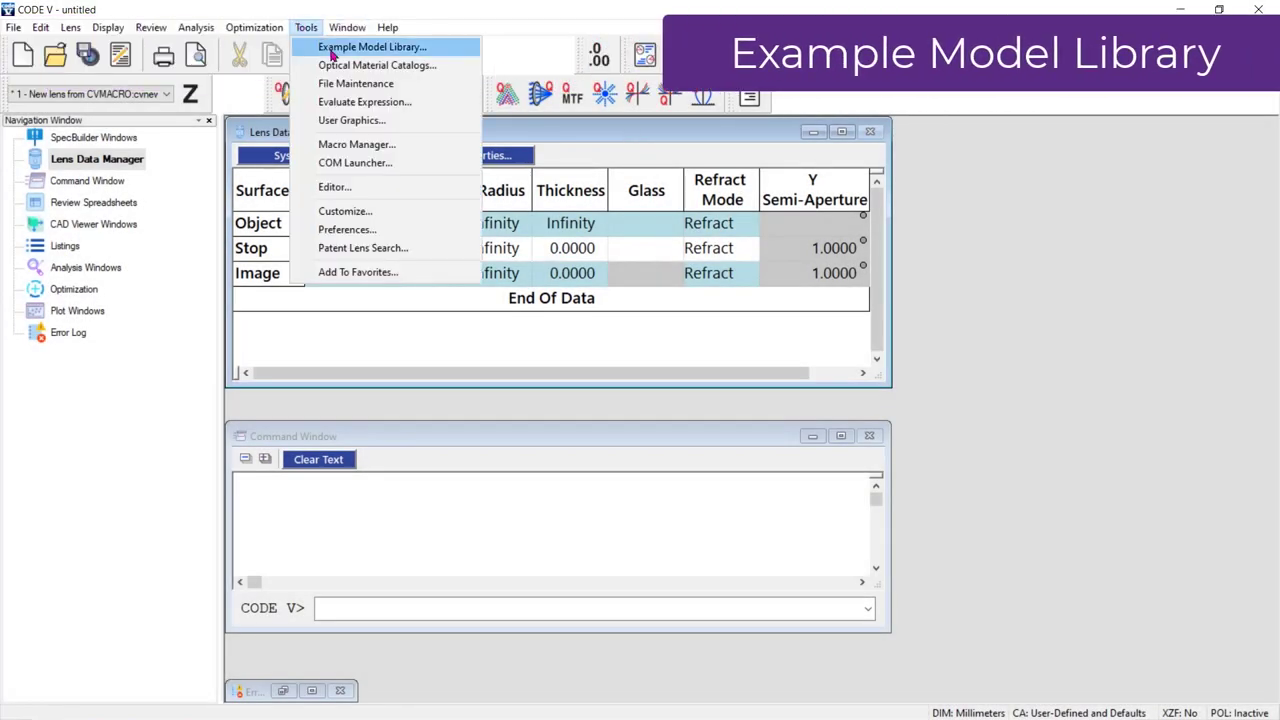
{"action": "left_click", "coordinate": [333, 50]}
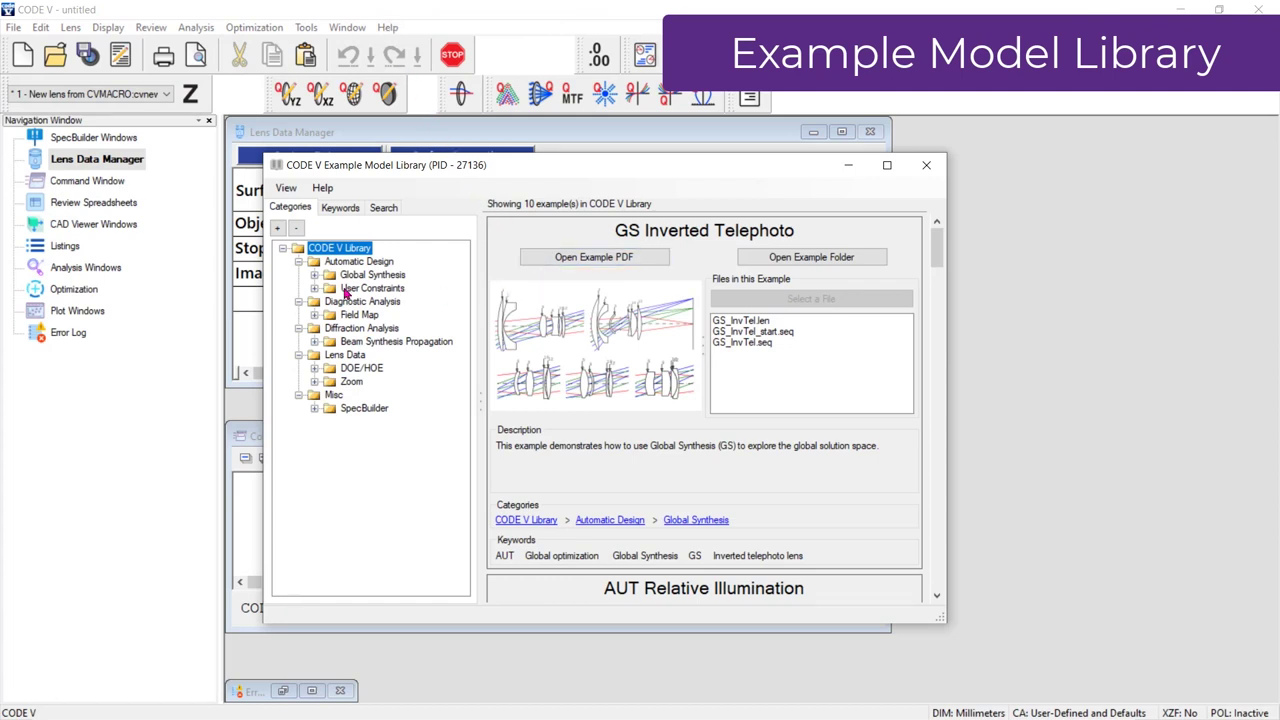
Step: Browse the GS Inverted Telephoto and FMA Three Mirrors examples, ending on DOE/HOE > LDM Transmission HOE
{"action": "left_click", "coordinate": [314, 274]}
{"action": "left_click", "coordinate": [395, 288]}
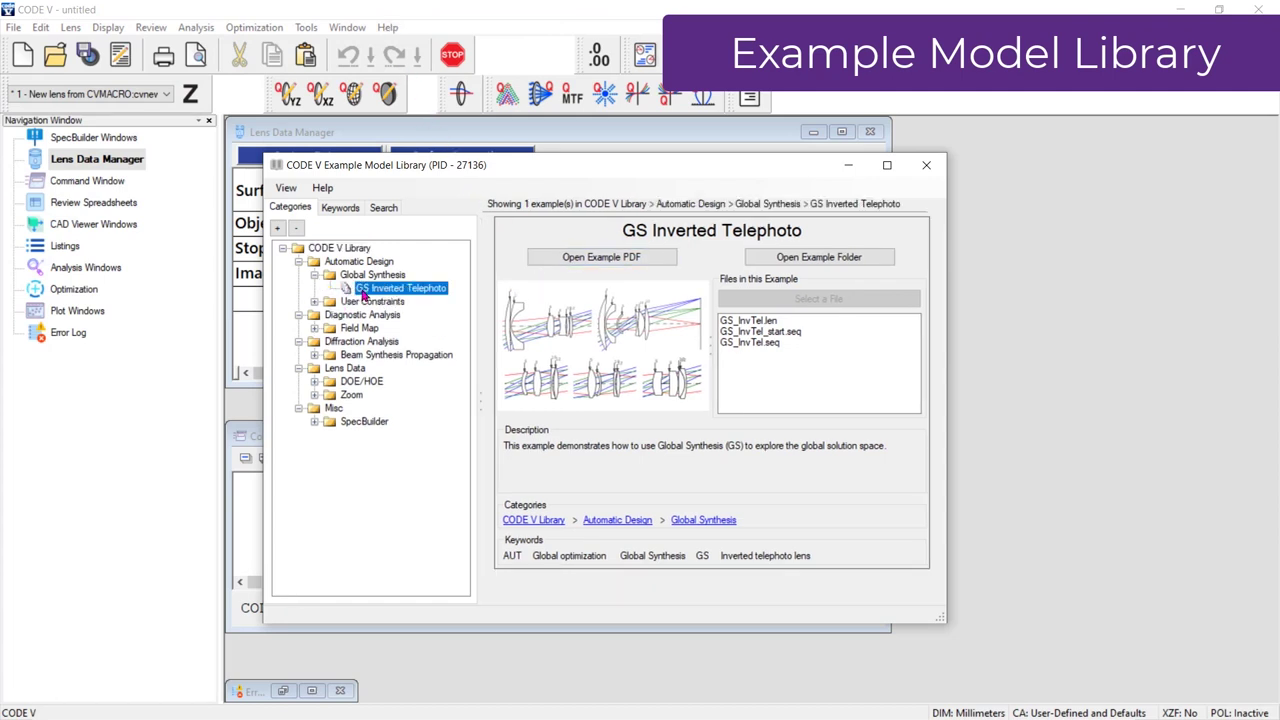
{"action": "left_click", "coordinate": [314, 328]}
{"action": "left_click", "coordinate": [372, 341]}
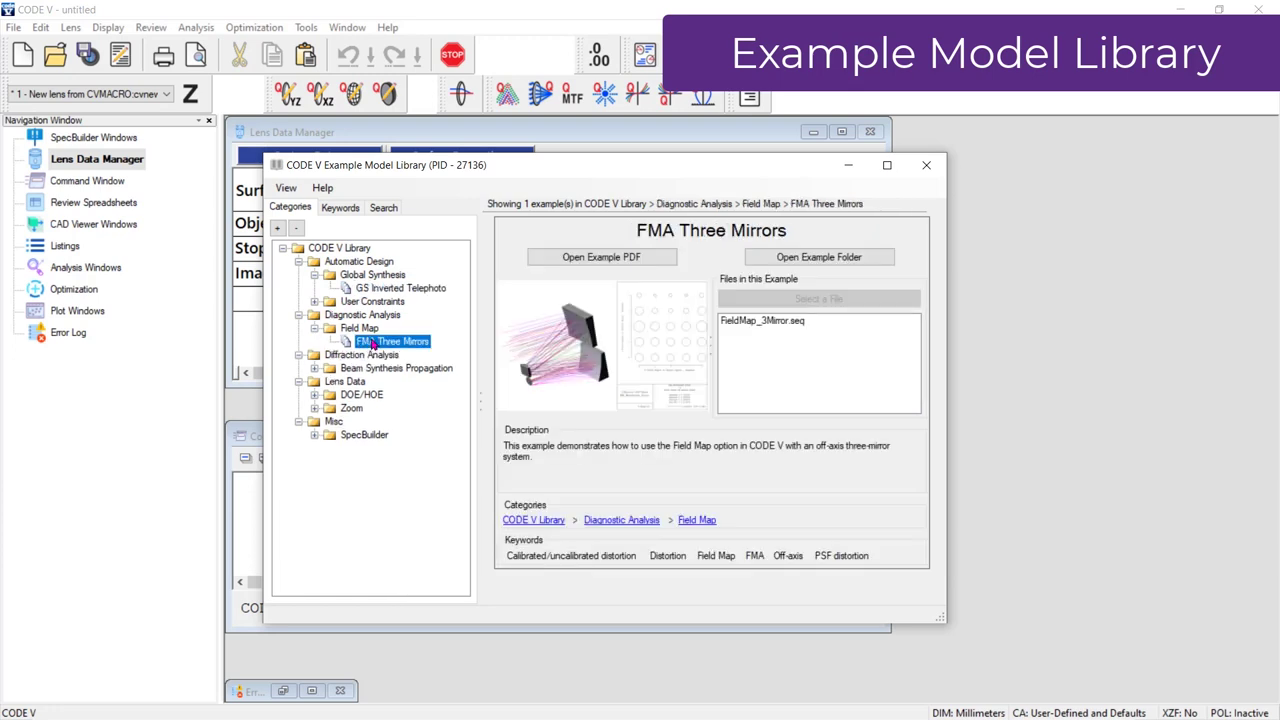
{"action": "left_click", "coordinate": [314, 394]}
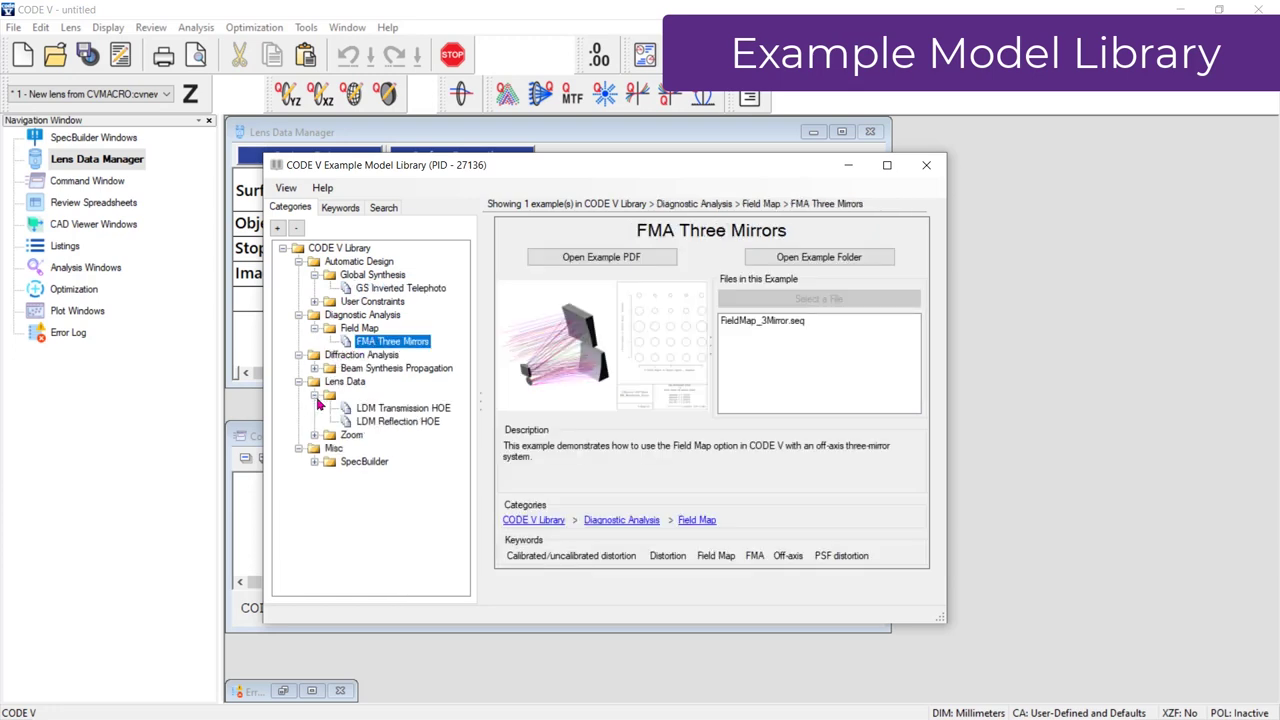
{"action": "left_click", "coordinate": [362, 409]}
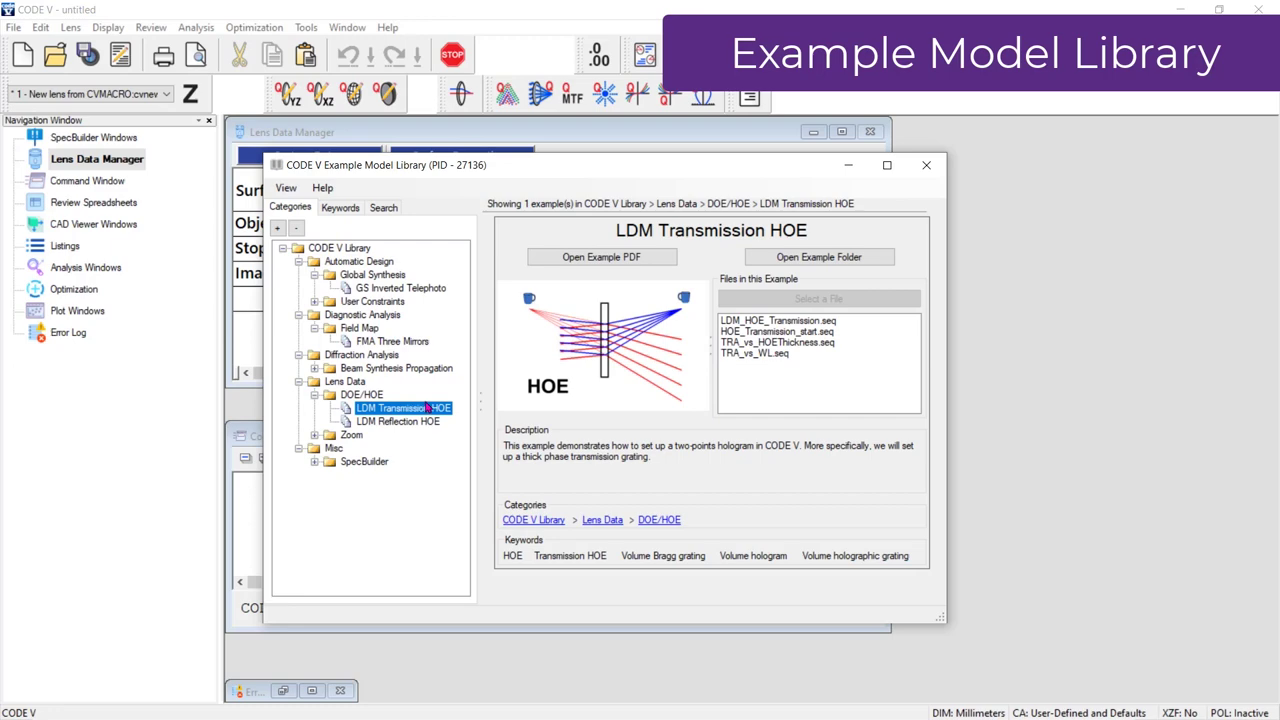
Step: Read the HOE example's PDF documentation, then return to the Example Model Library
{"action": "left_click", "coordinate": [601, 262]}
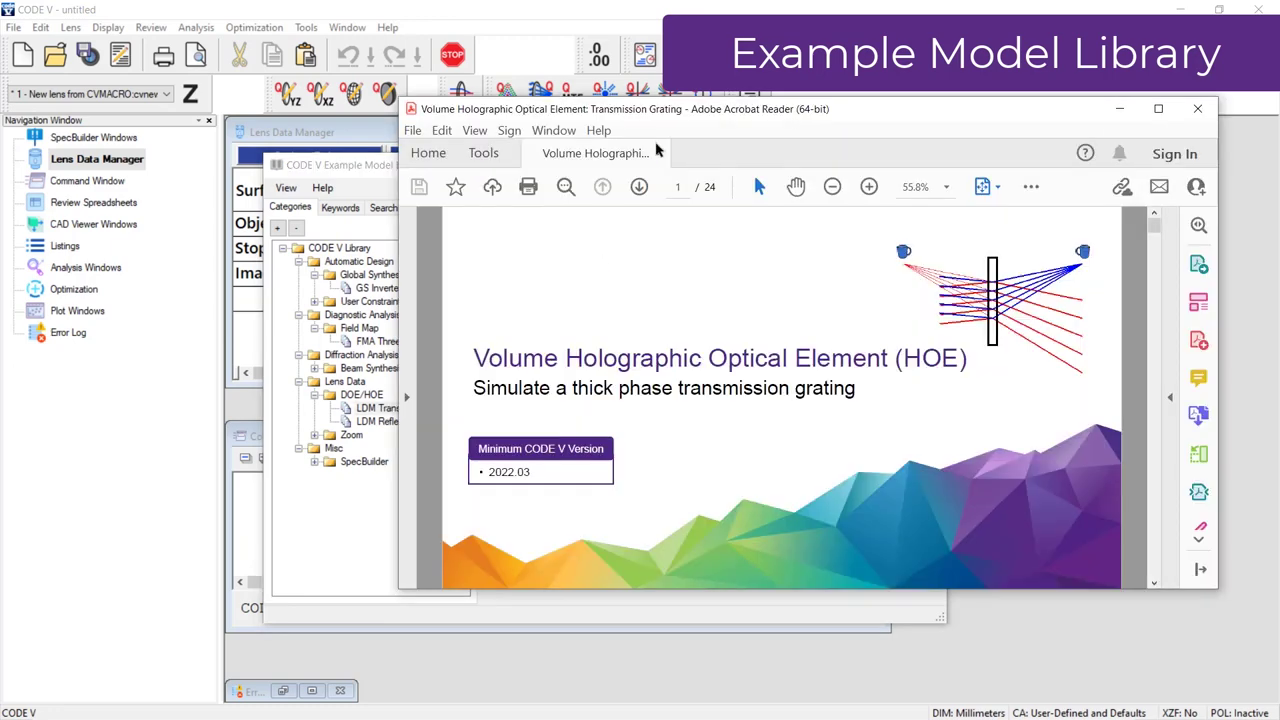
{"action": "scroll", "coordinate": [675, 285], "scroll_direction": "down", "scroll_amount": 2}
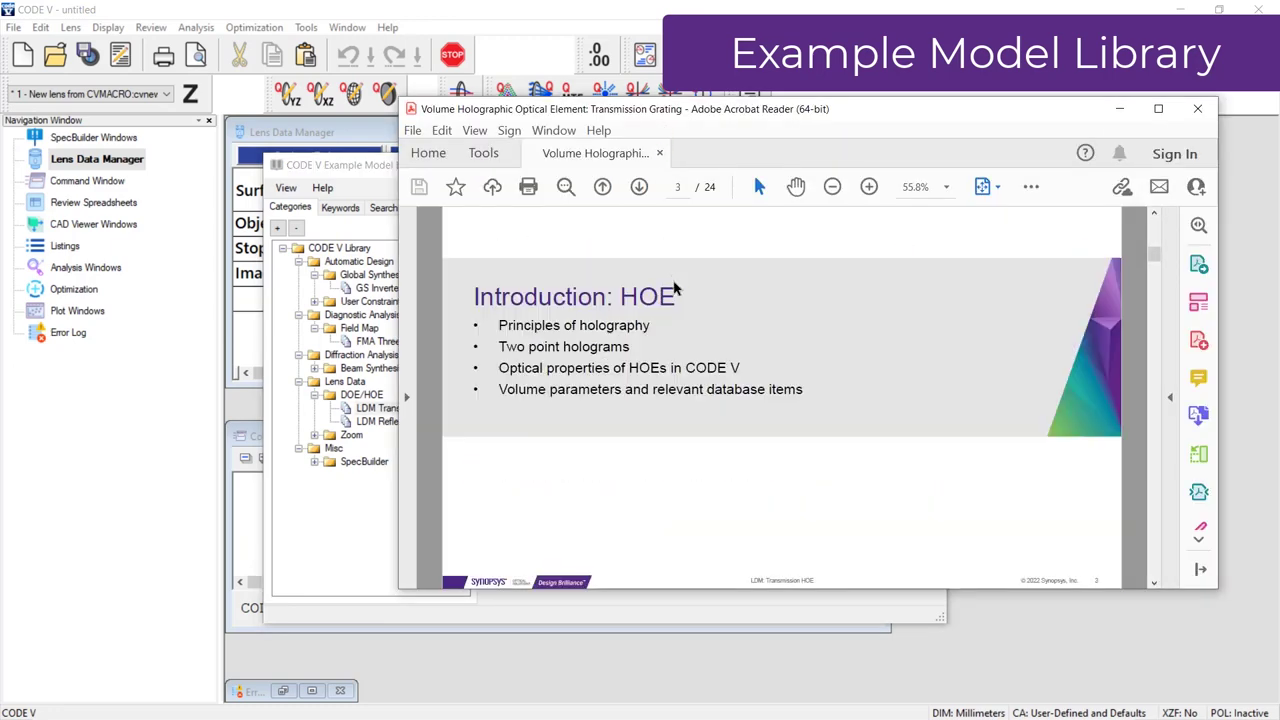
{"action": "left_click", "coordinate": [386, 176]}
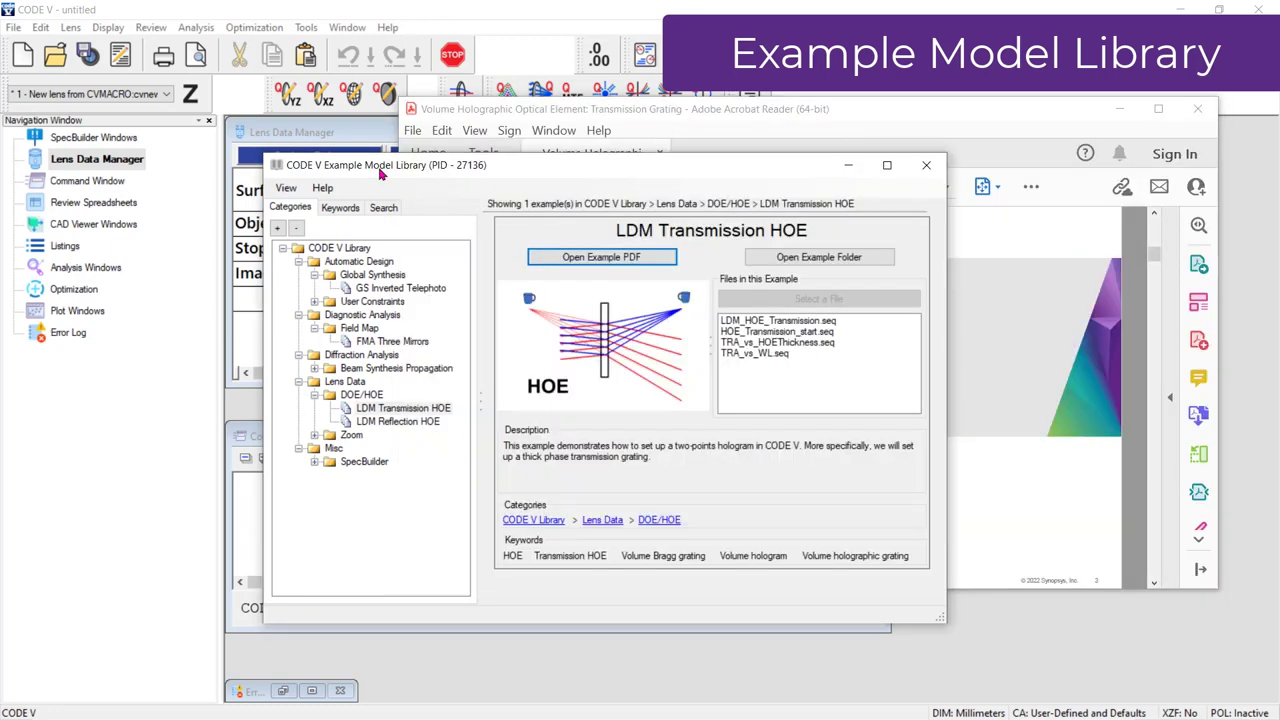
Step: Load LDM_HOE_Transmission.seq, discarding changes to the current lens
{"action": "left_click", "coordinate": [762, 322]}
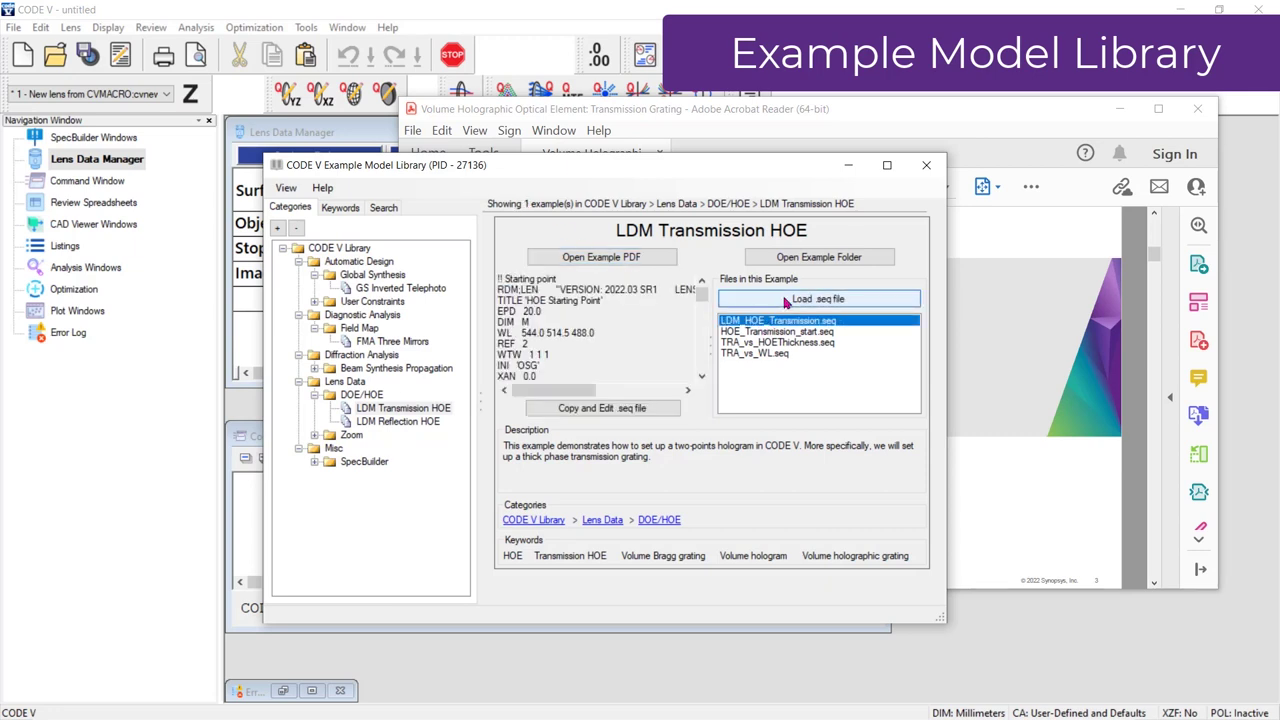
{"action": "left_click", "coordinate": [786, 302]}
{"action": "left_click", "coordinate": [668, 430]}
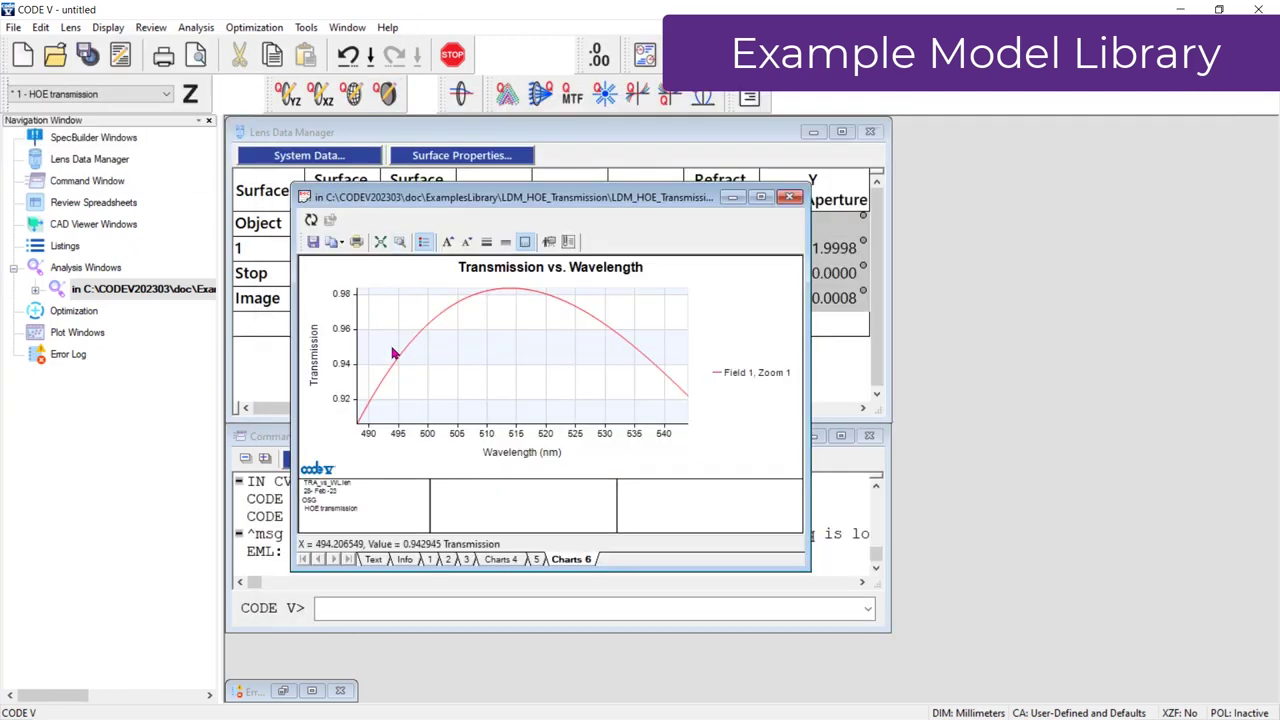
Step: Review the HOE ray plots, transmission vs. HOE thickness chart and diffraction efficiency plot
{"action": "left_click", "coordinate": [446, 559]}
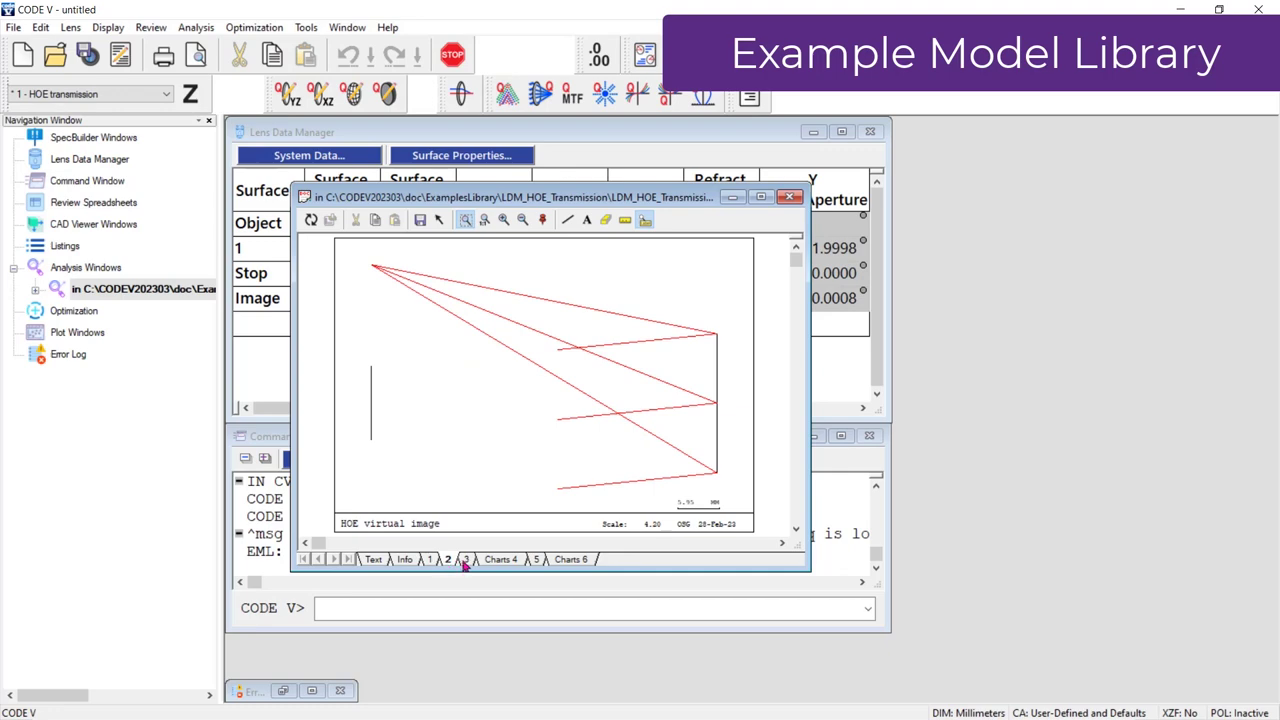
{"action": "left_click", "coordinate": [465, 561]}
{"action": "left_click", "coordinate": [497, 561]}
{"action": "left_click", "coordinate": [537, 561]}
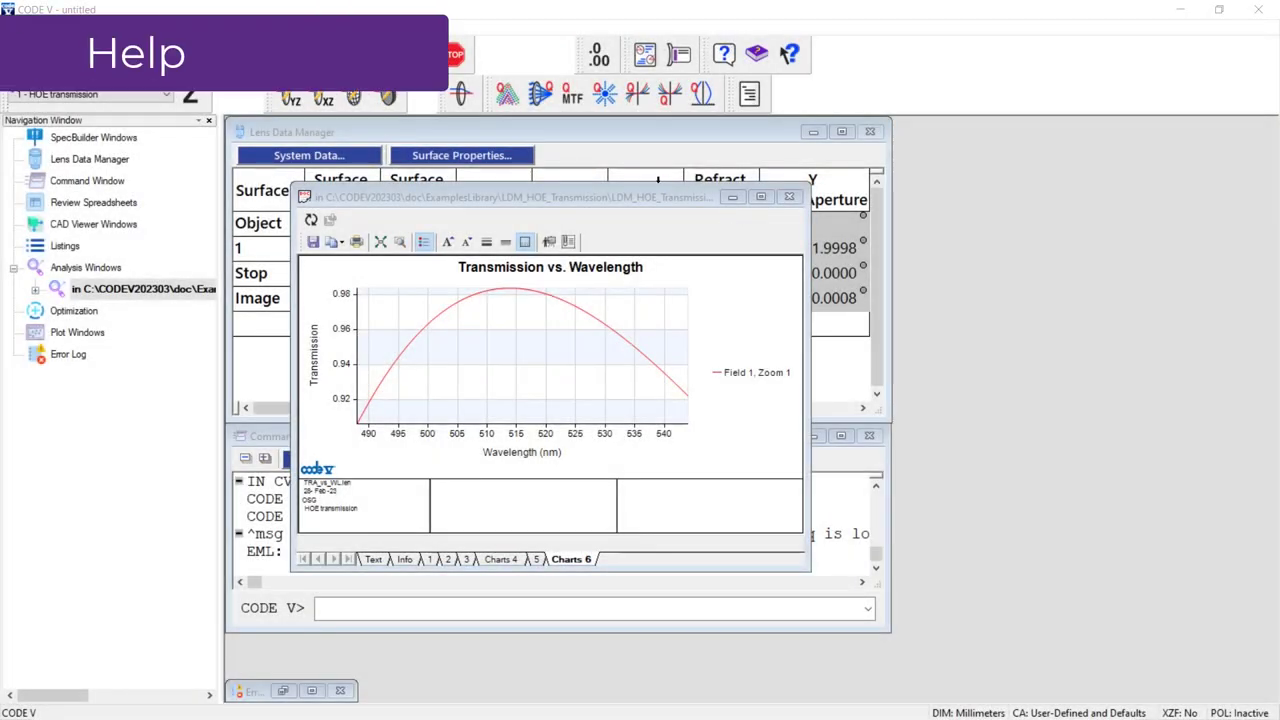
{"action": "left_click", "coordinate": [389, 28]}
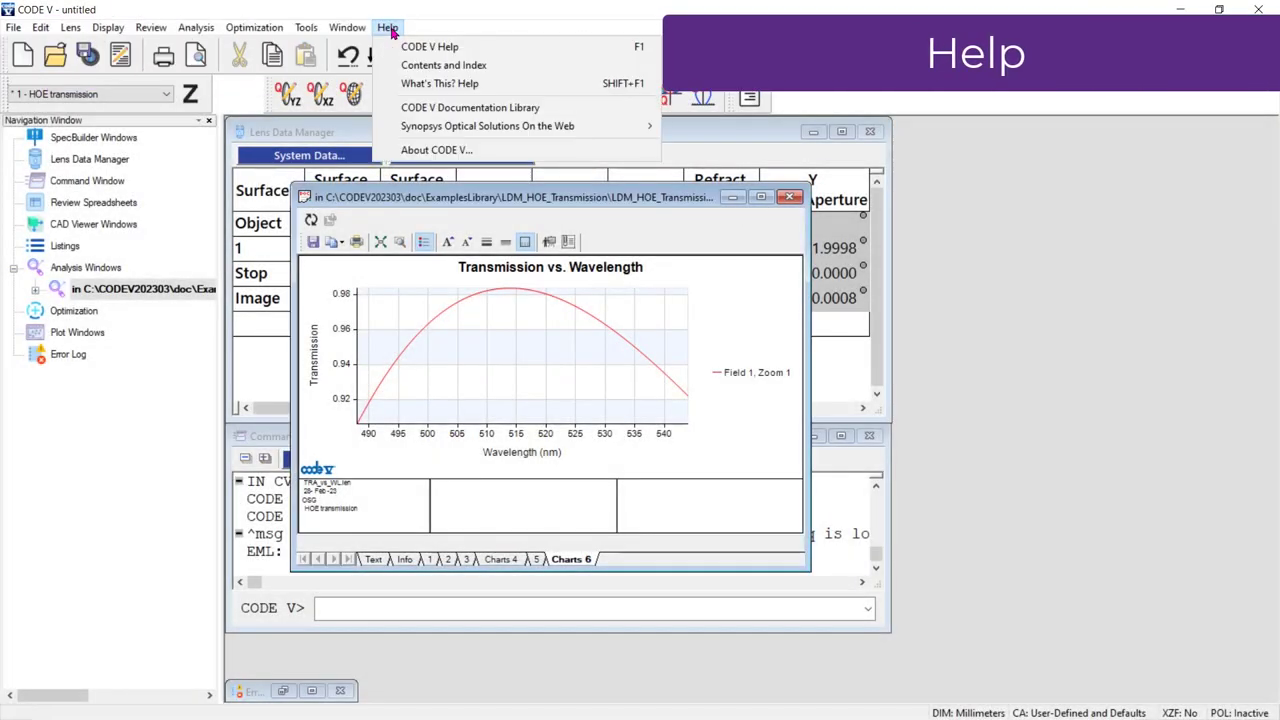
{"action": "left_click", "coordinate": [412, 55]}
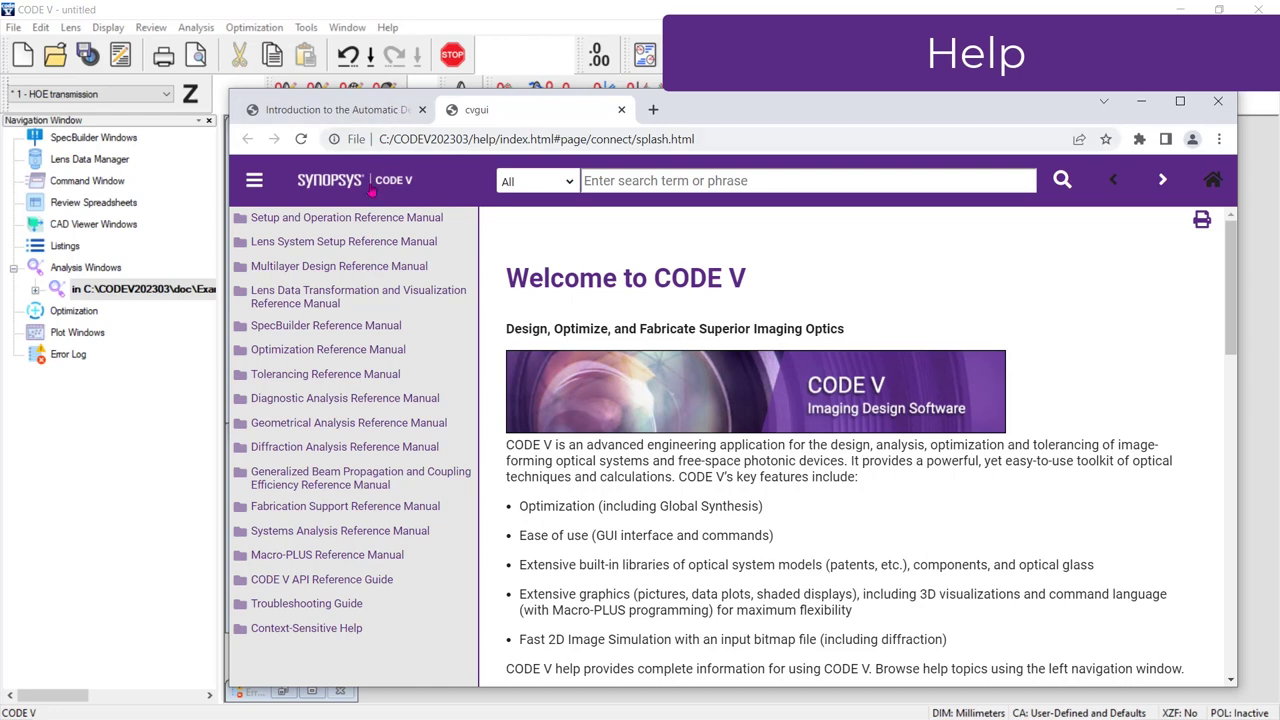
{"action": "left_click", "coordinate": [340, 352]}
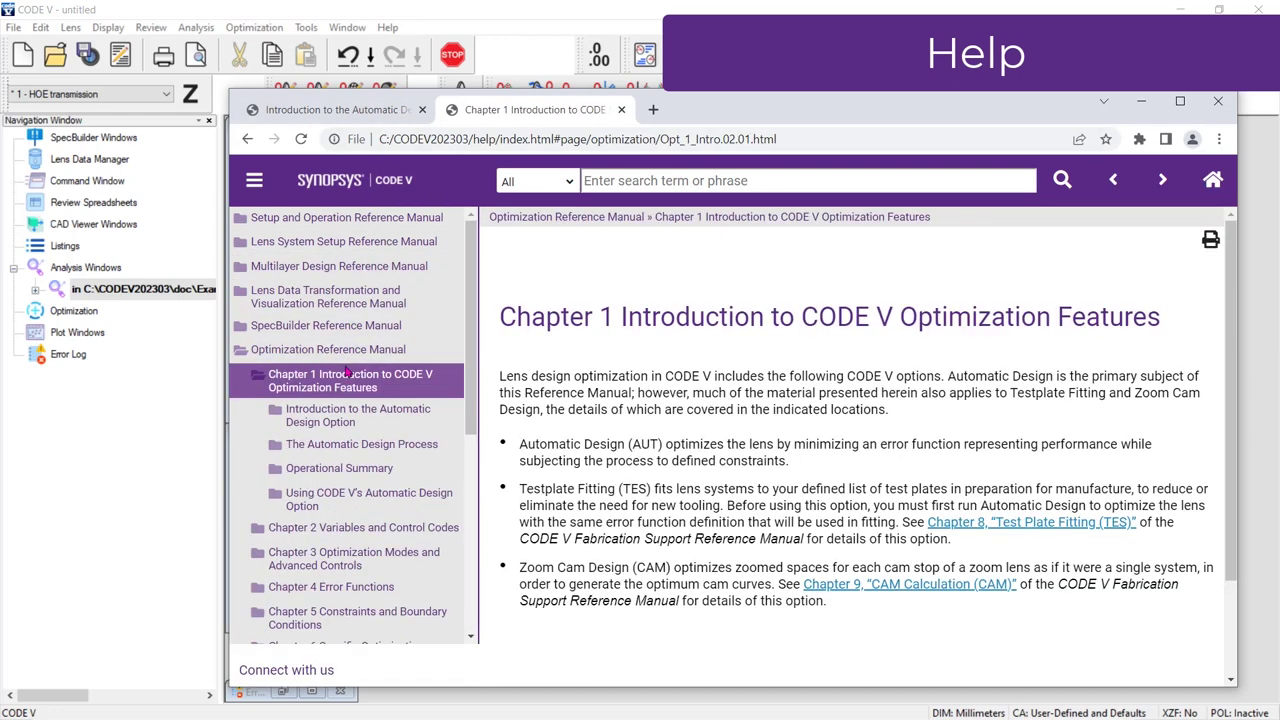
{"action": "left_click", "coordinate": [354, 419]}
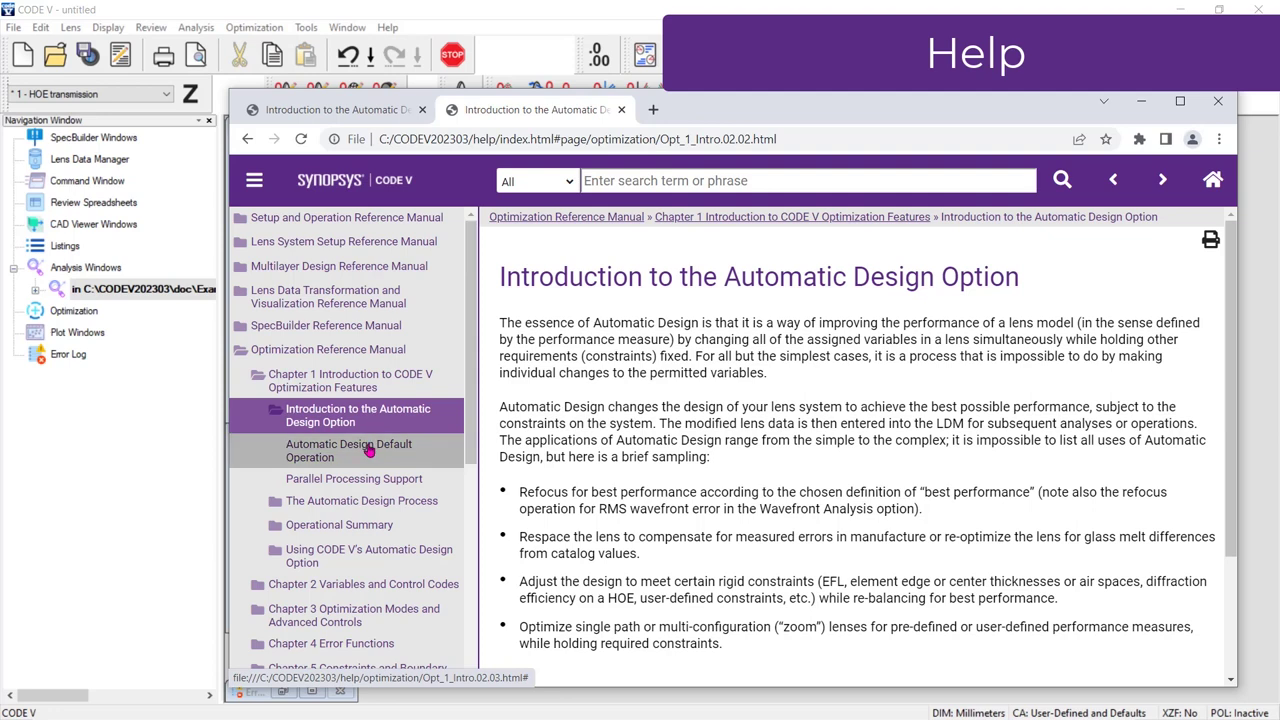
{"action": "left_click", "coordinate": [369, 451]}
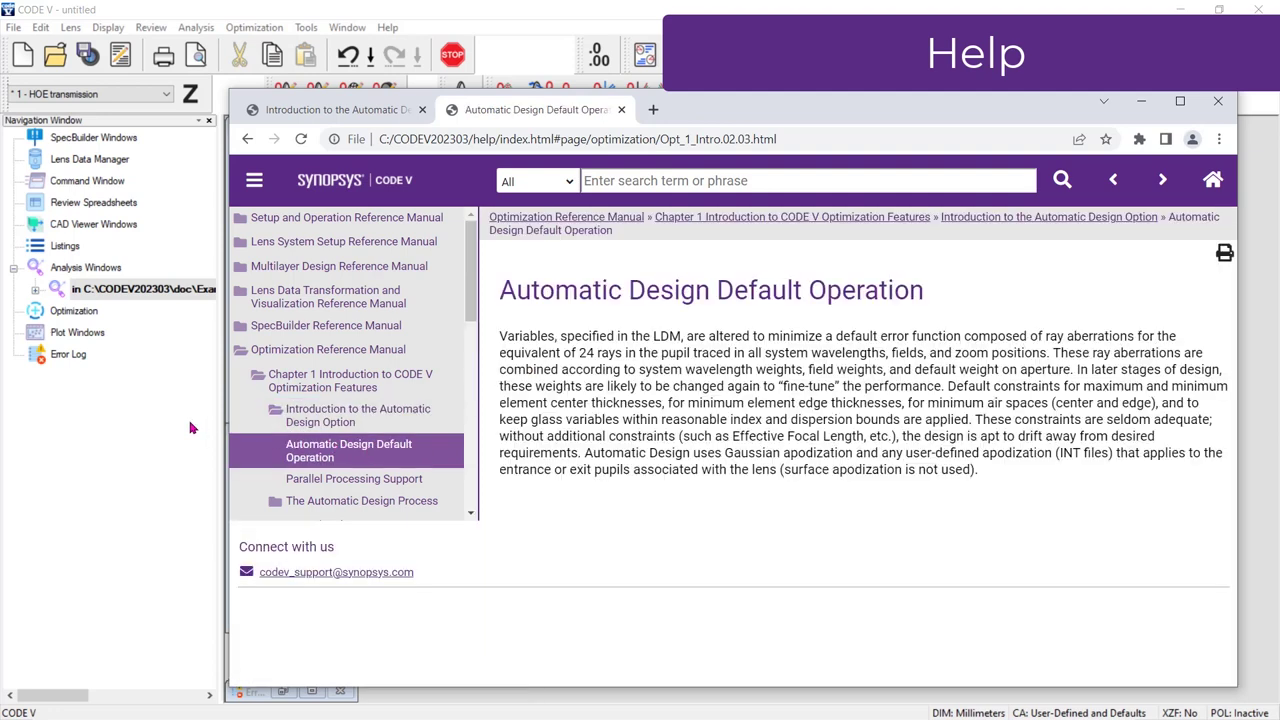
{"action": "key", "text": "alt+Tab"}
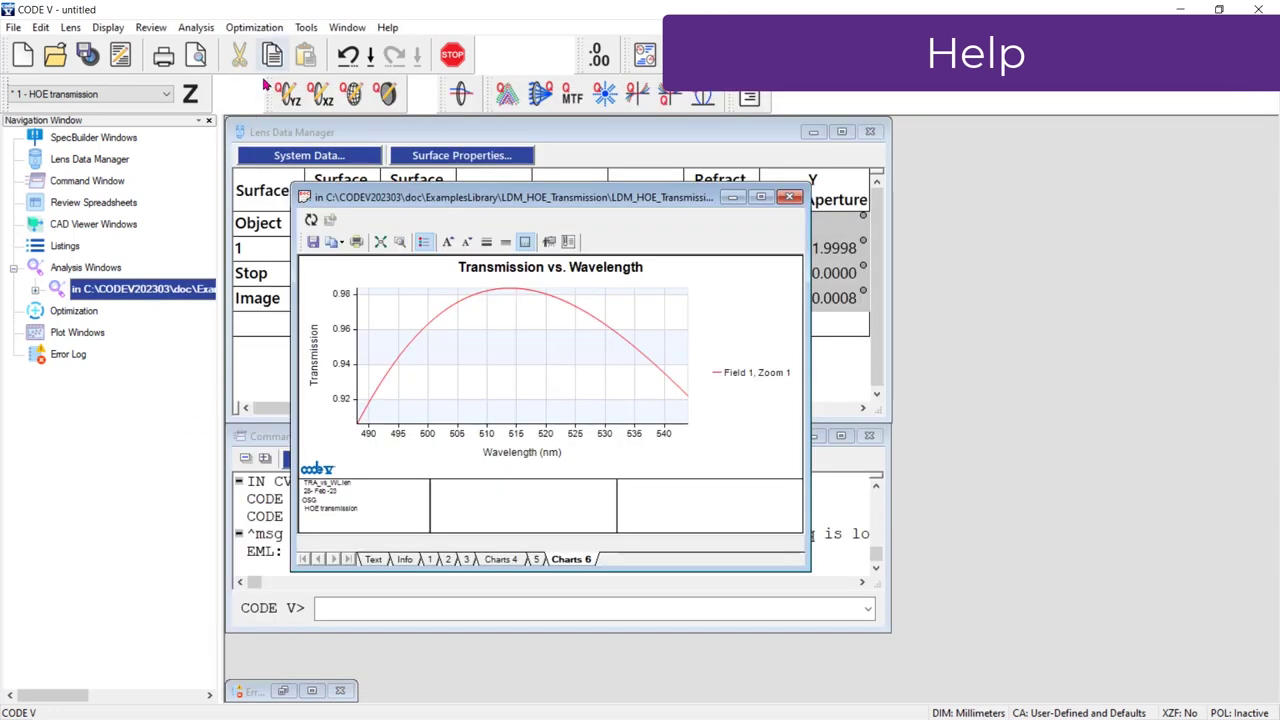
Step: Open Automatic Design, view the Error Function Setup help, then cancel the setup
{"action": "left_click", "coordinate": [271, 30]}
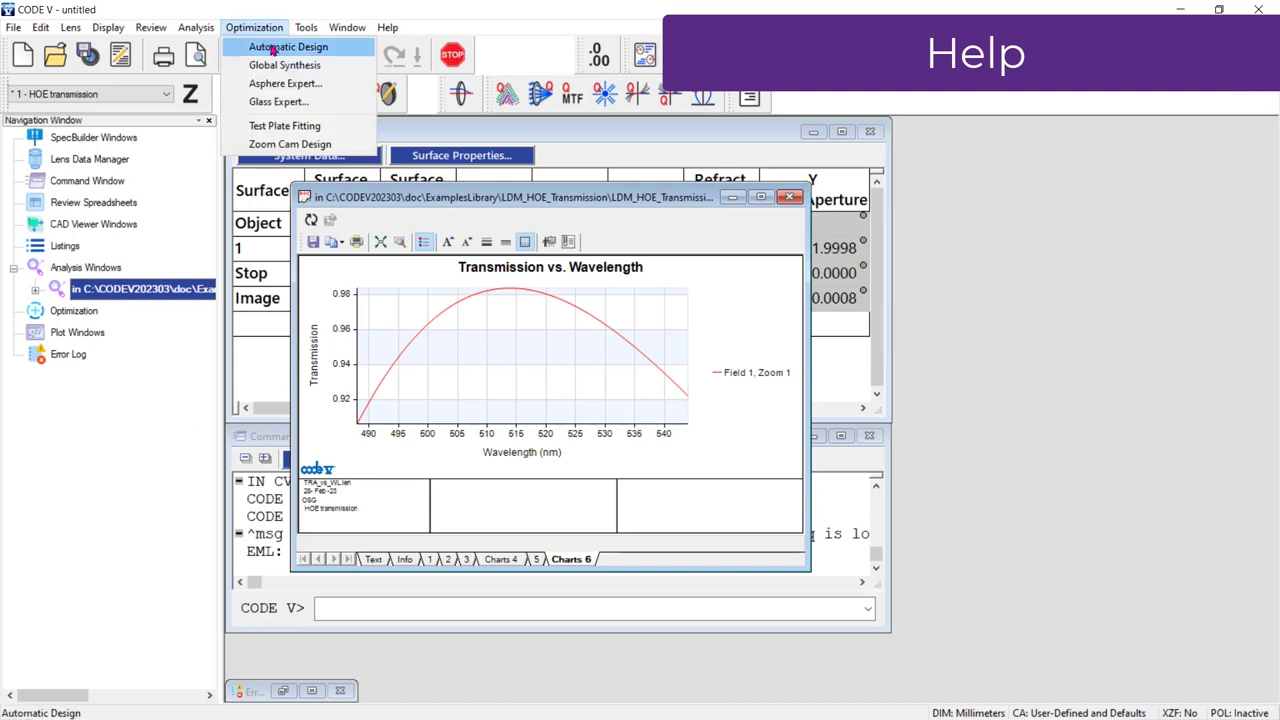
{"action": "left_click", "coordinate": [282, 47]}
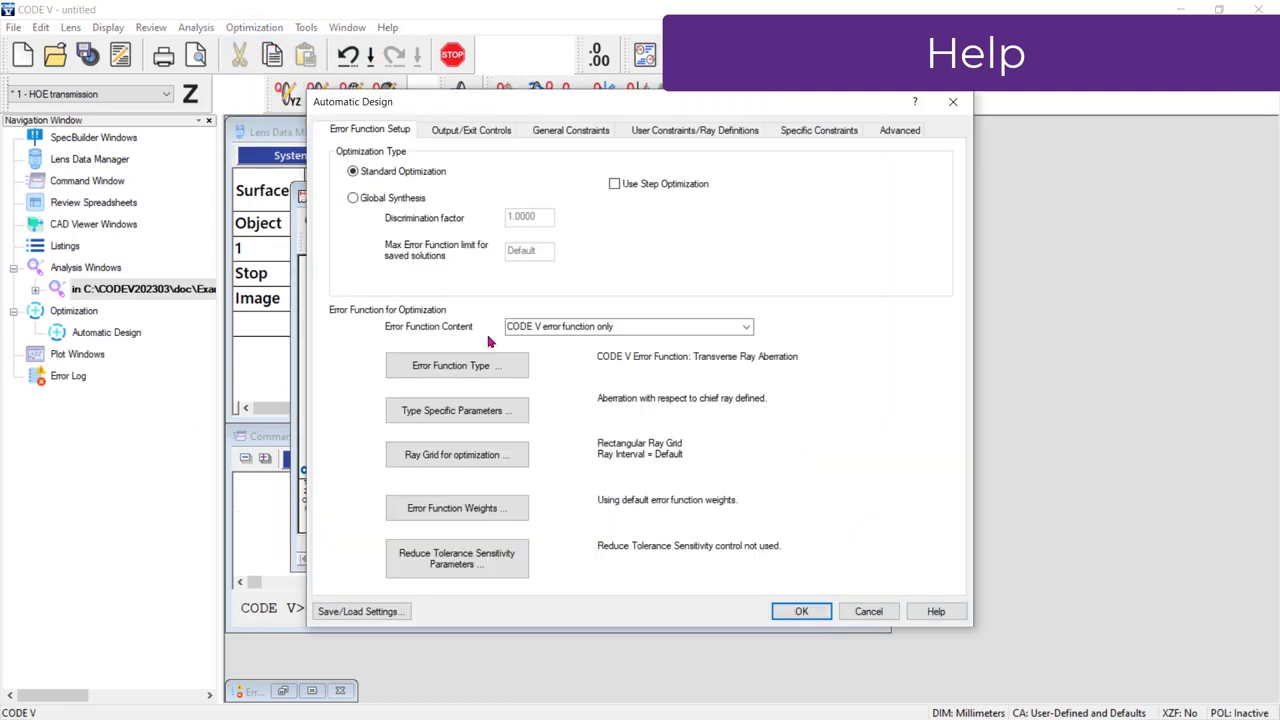
{"action": "left_click", "coordinate": [936, 611]}
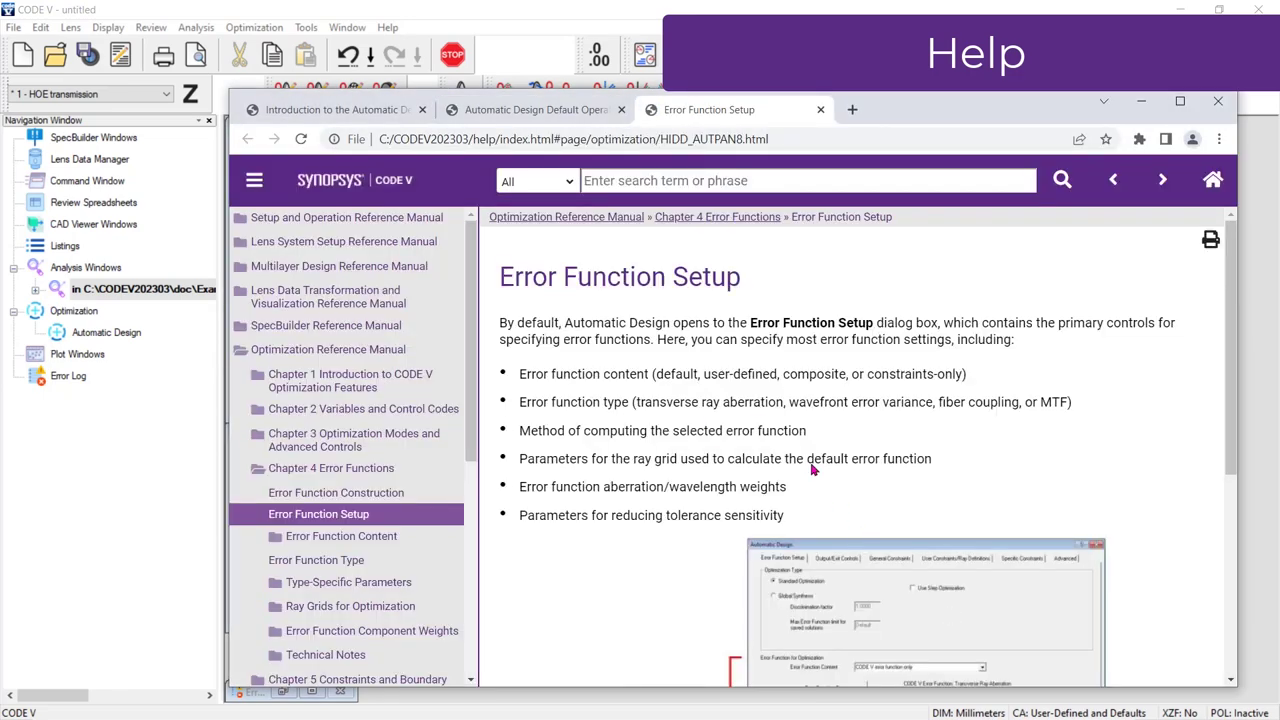
{"action": "left_click", "coordinate": [548, 18]}
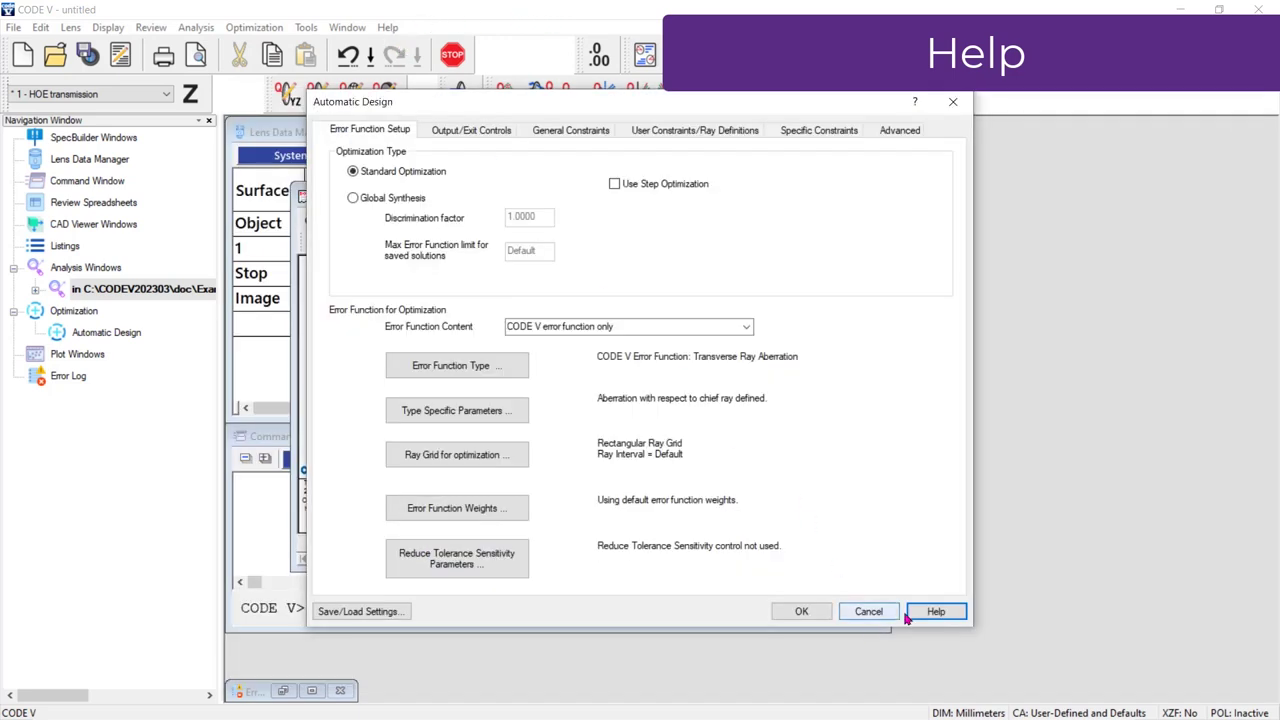
{"action": "left_click", "coordinate": [868, 612]}
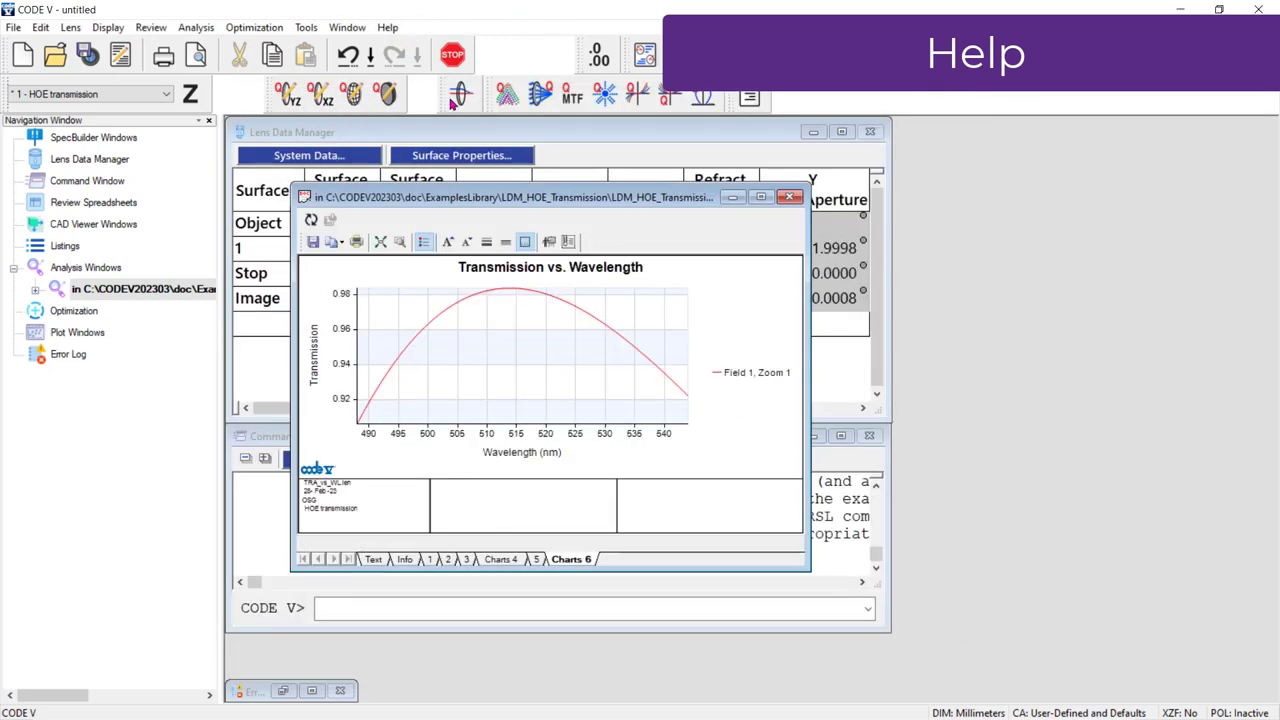
Step: Use What's This? Help to show the System Data help page
{"action": "left_click", "coordinate": [386, 29]}
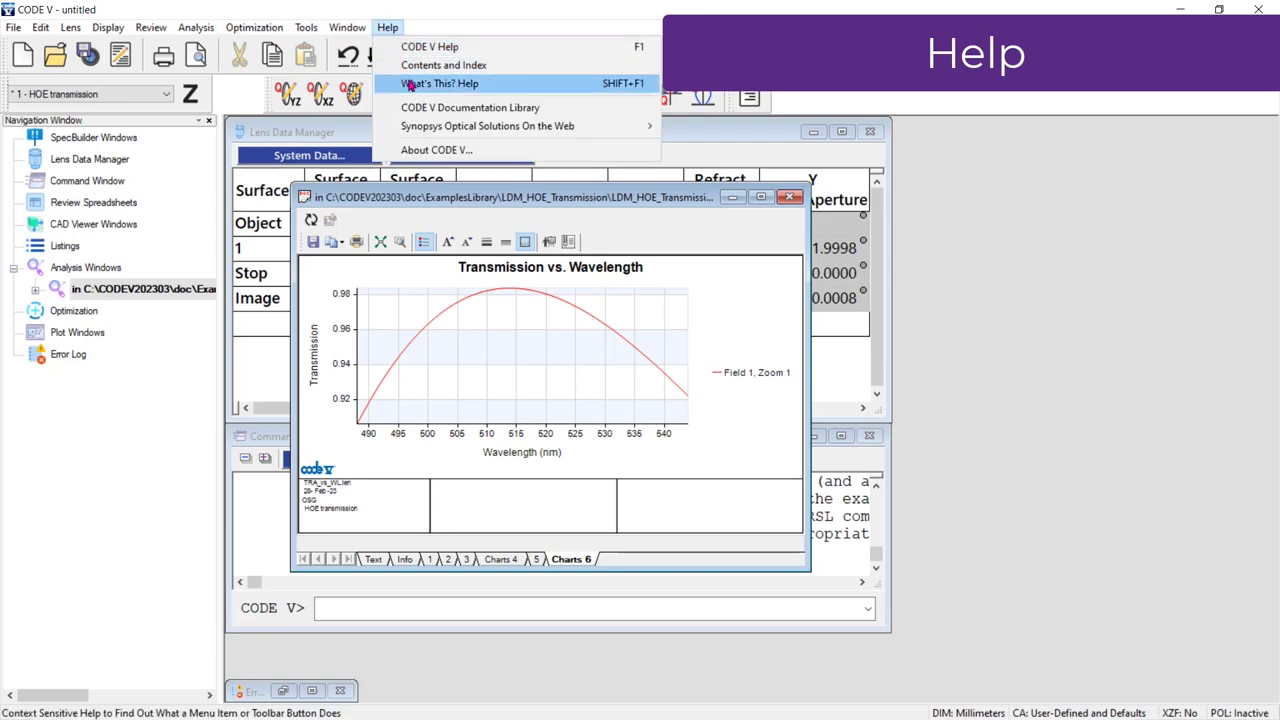
{"action": "left_click", "coordinate": [410, 84]}
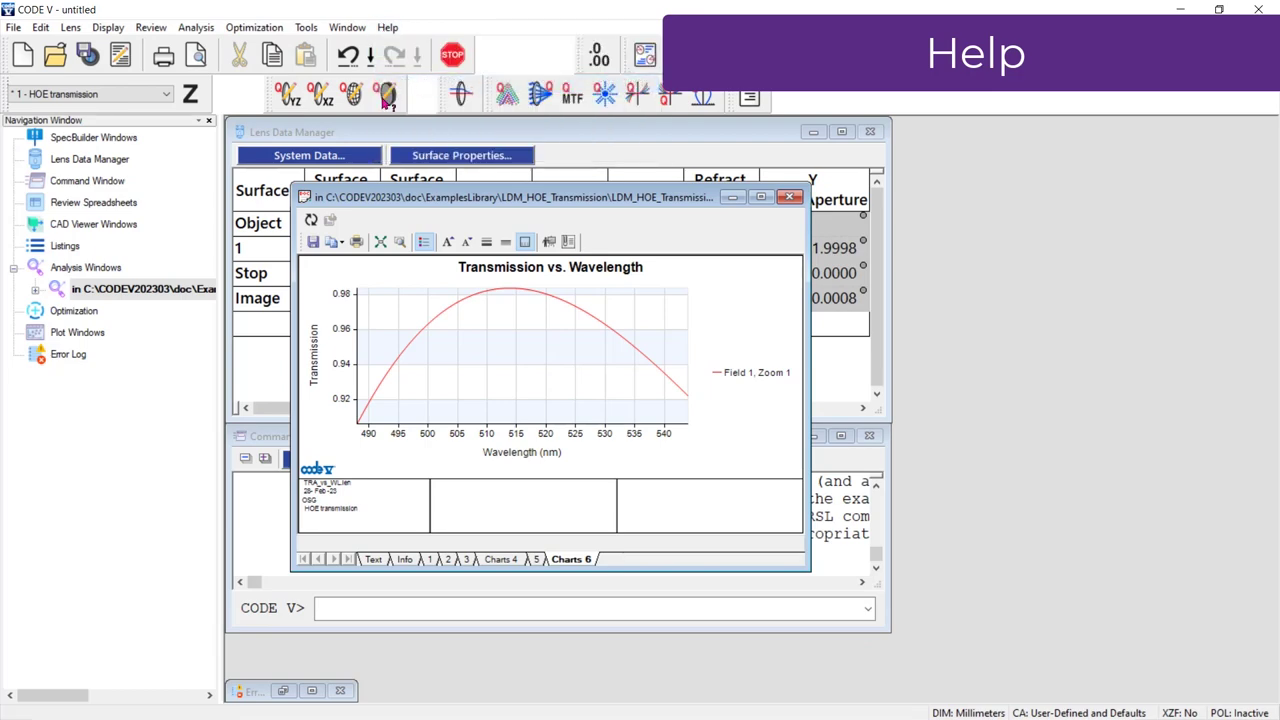
{"action": "left_click", "coordinate": [344, 158]}
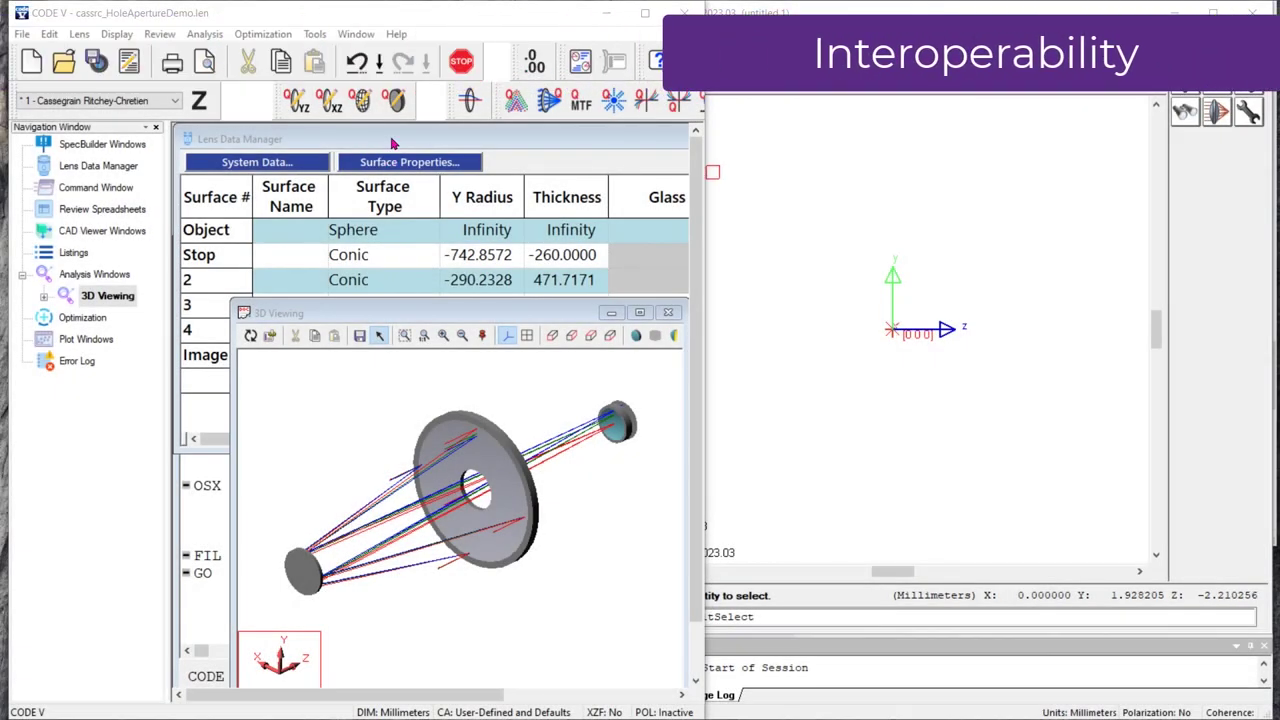
Step: Export the Cassegrain lens as Optical System File 'MyCassRC', then bring up its 3D view
{"action": "left_click", "coordinate": [22, 34]}
{"action": "mouse_move", "coordinate": [190, 198]}
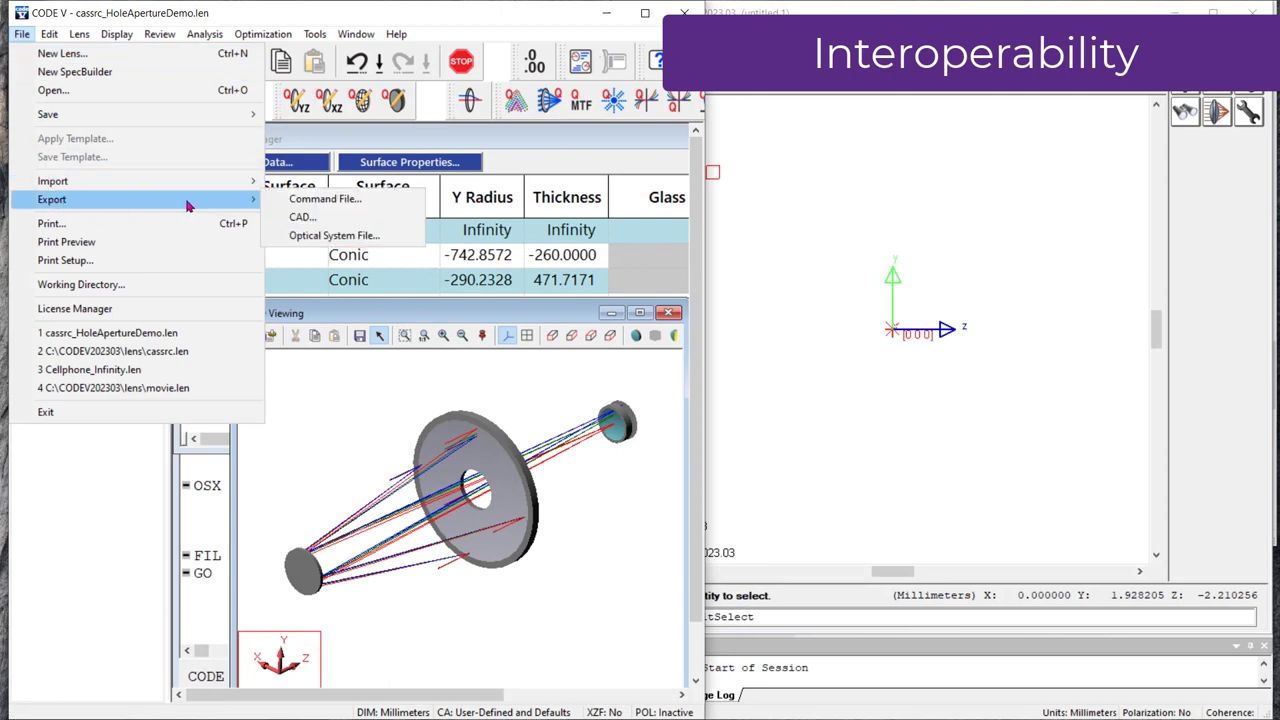
{"action": "left_click", "coordinate": [330, 236]}
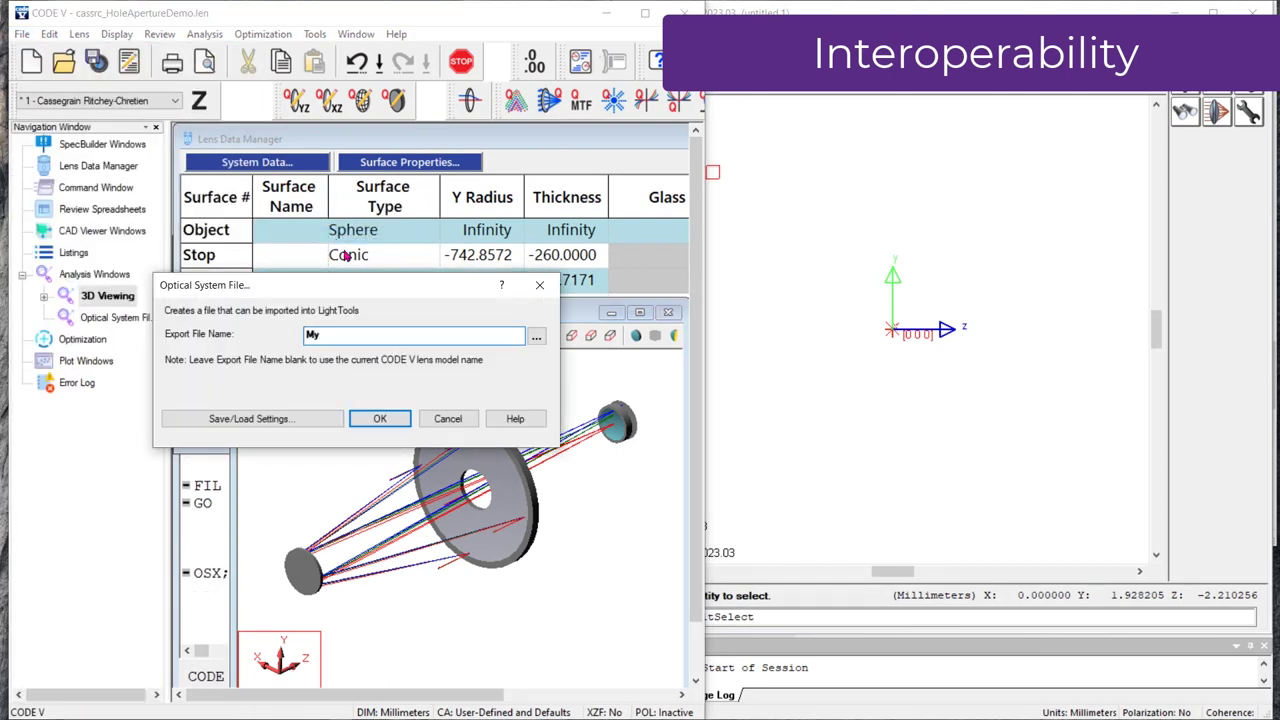
{"action": "type", "text": "MyCassRC"}
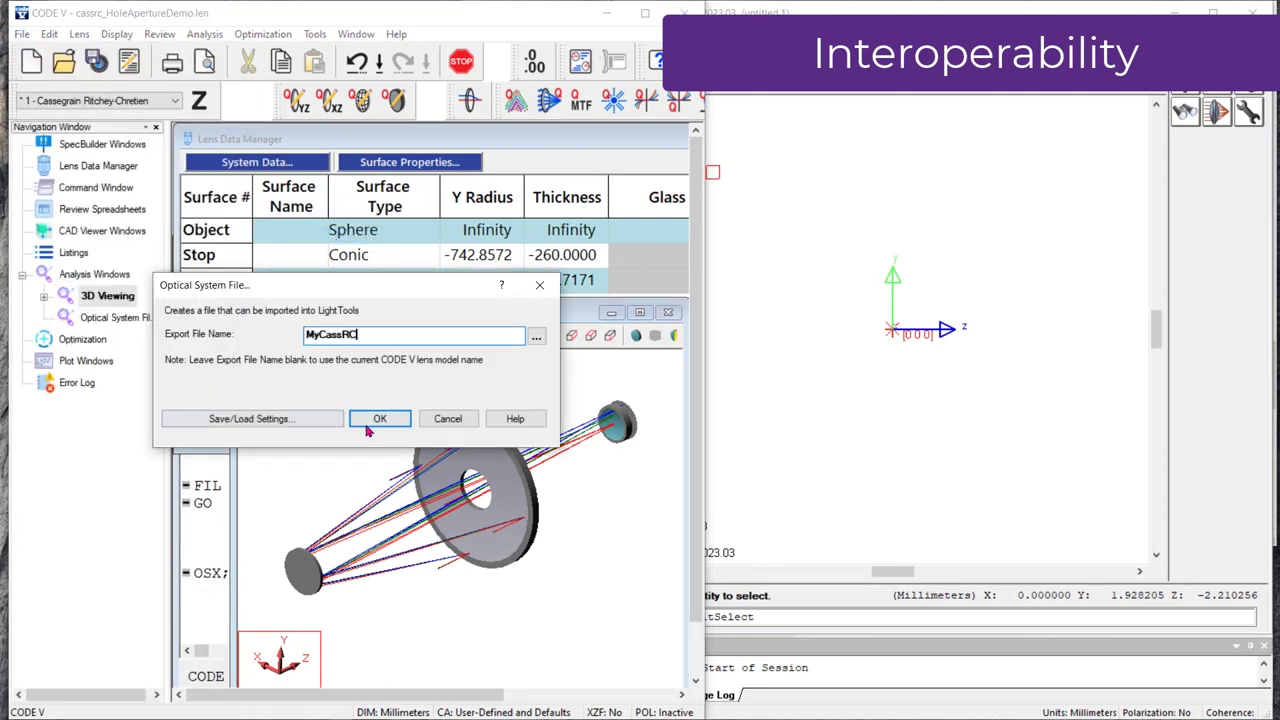
{"action": "left_click", "coordinate": [378, 419]}
{"action": "left_click", "coordinate": [295, 331]}
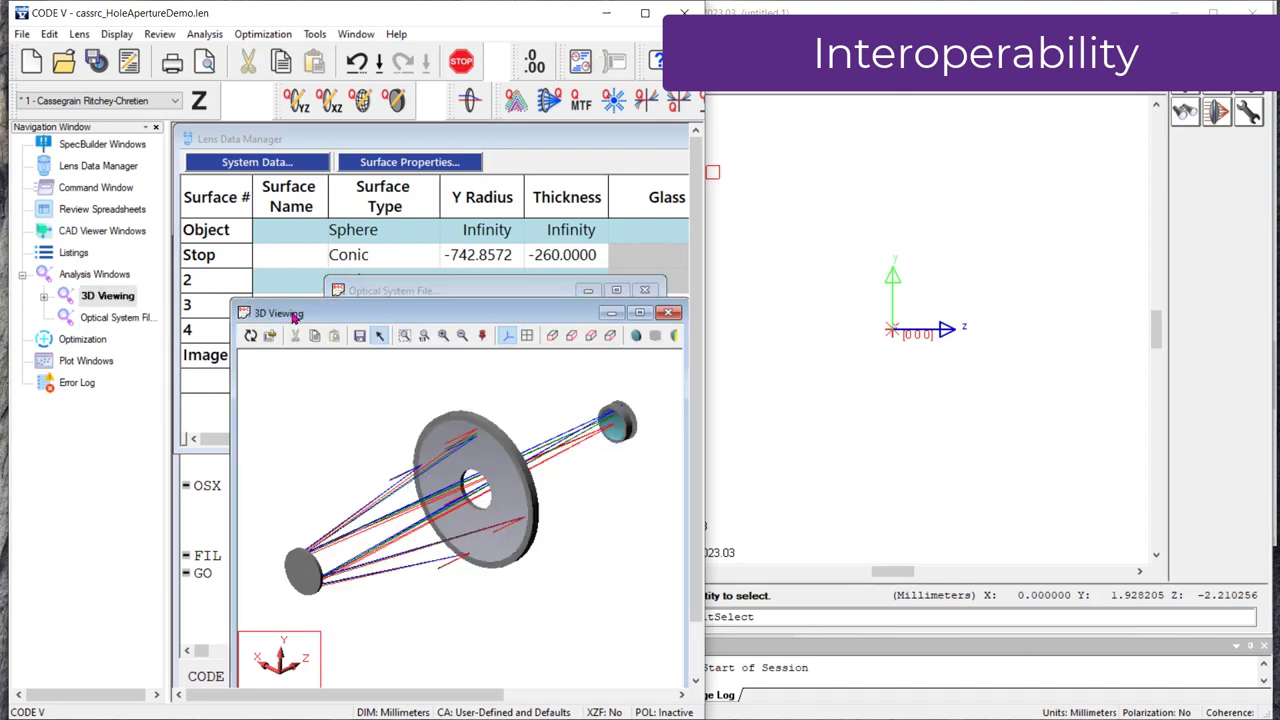
{"action": "left_click", "coordinate": [760, 13]}
Step: Import MyCassRC.osf into LightTools and rotate the 3D view of the Cassegrain model
{"action": "left_click", "coordinate": [626, 34]}
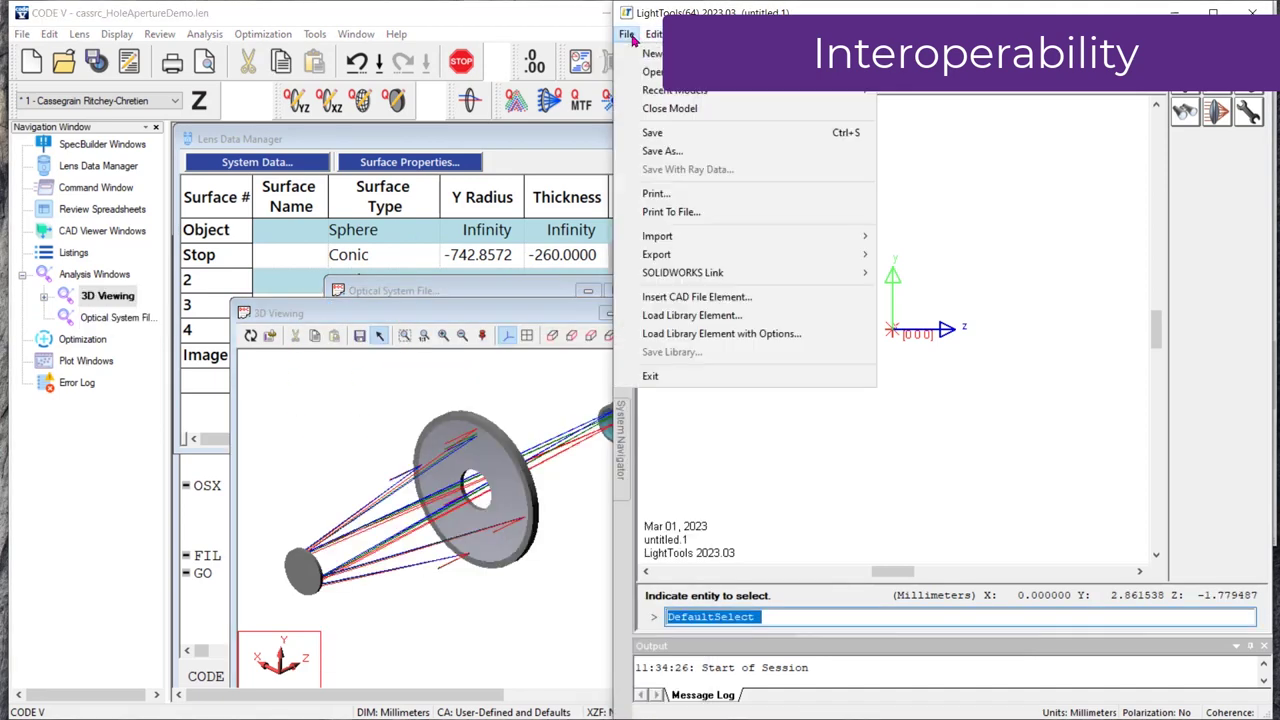
{"action": "mouse_move", "coordinate": [760, 245]}
{"action": "left_click", "coordinate": [946, 351]}
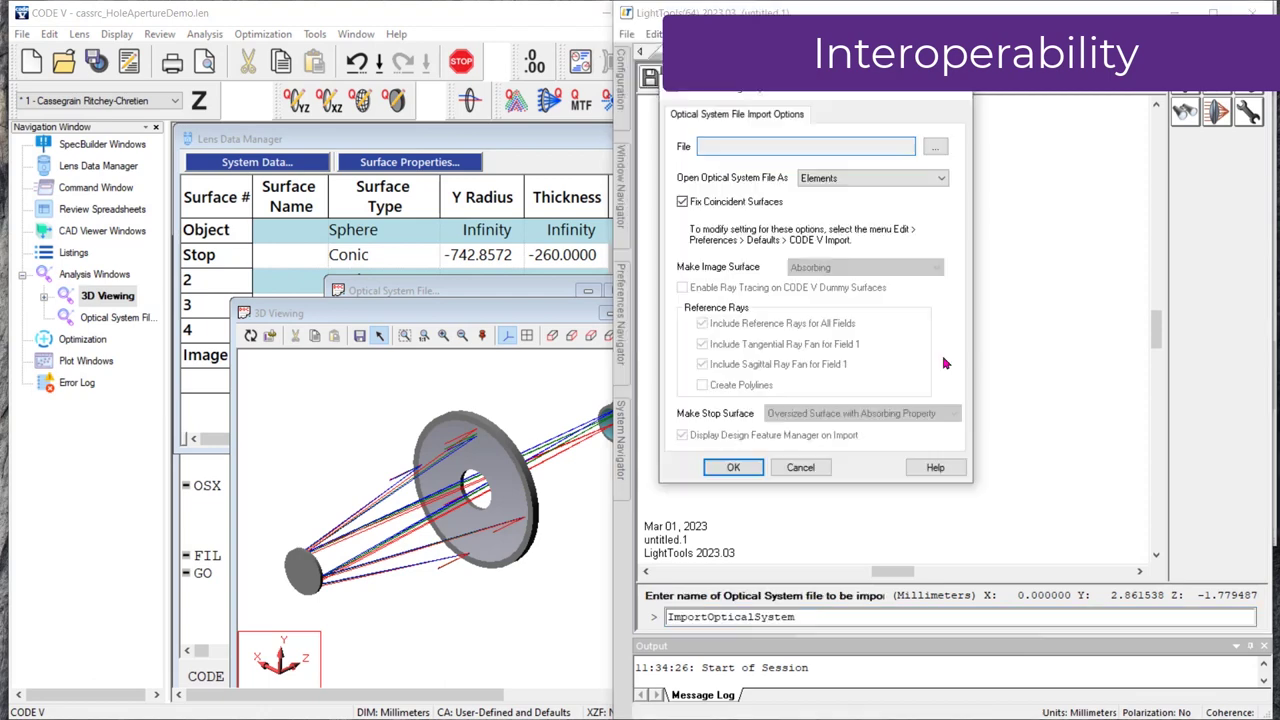
{"action": "left_click", "coordinate": [938, 147]}
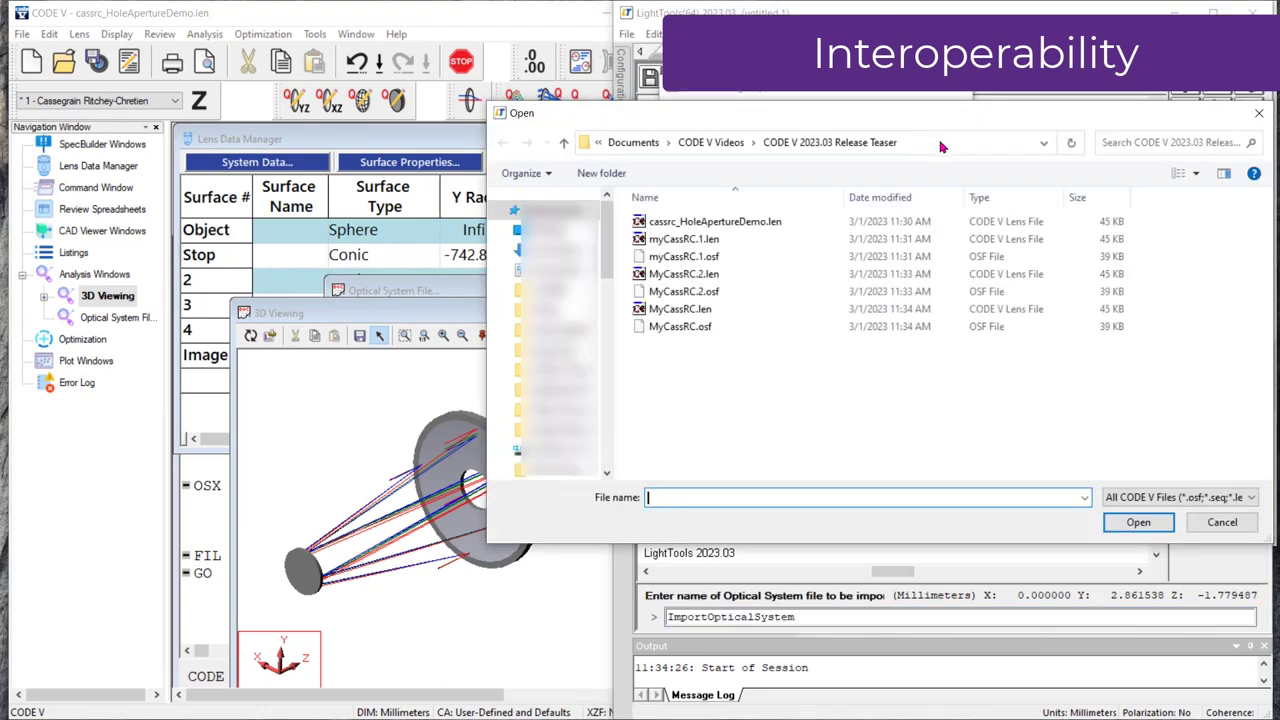
{"action": "left_click", "coordinate": [730, 326]}
{"action": "left_click", "coordinate": [1131, 529]}
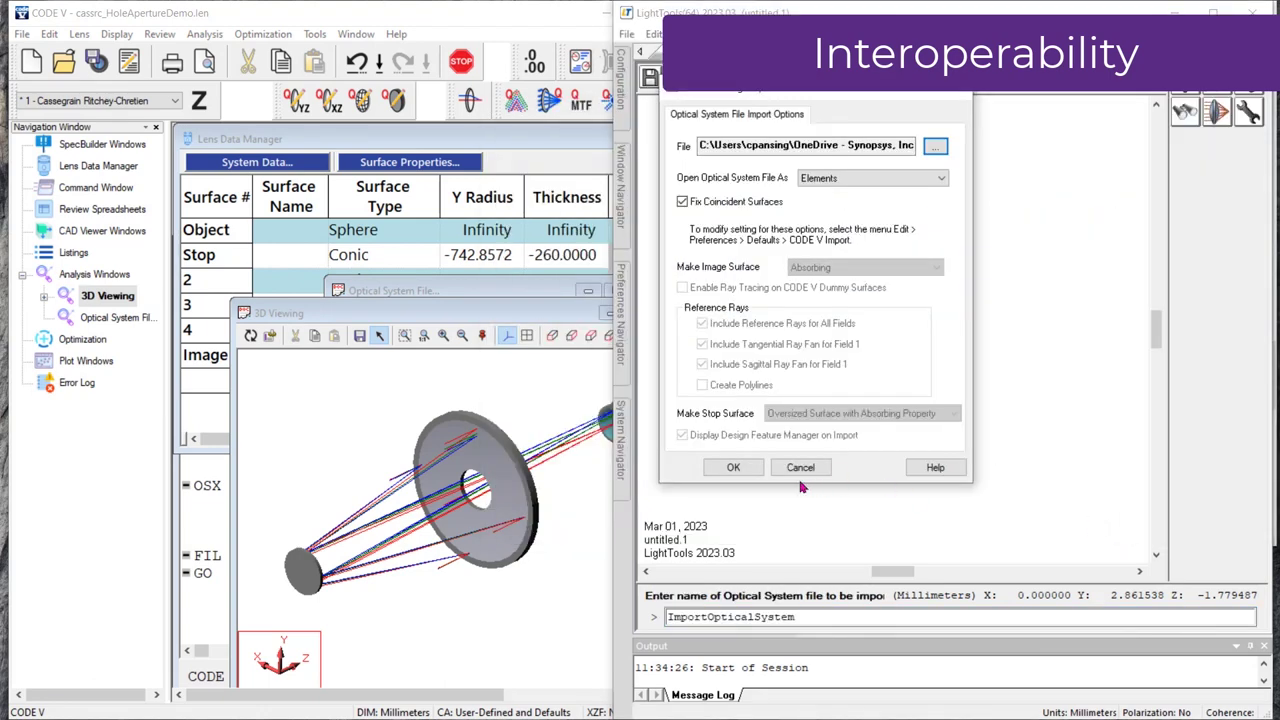
{"action": "left_click", "coordinate": [750, 470]}
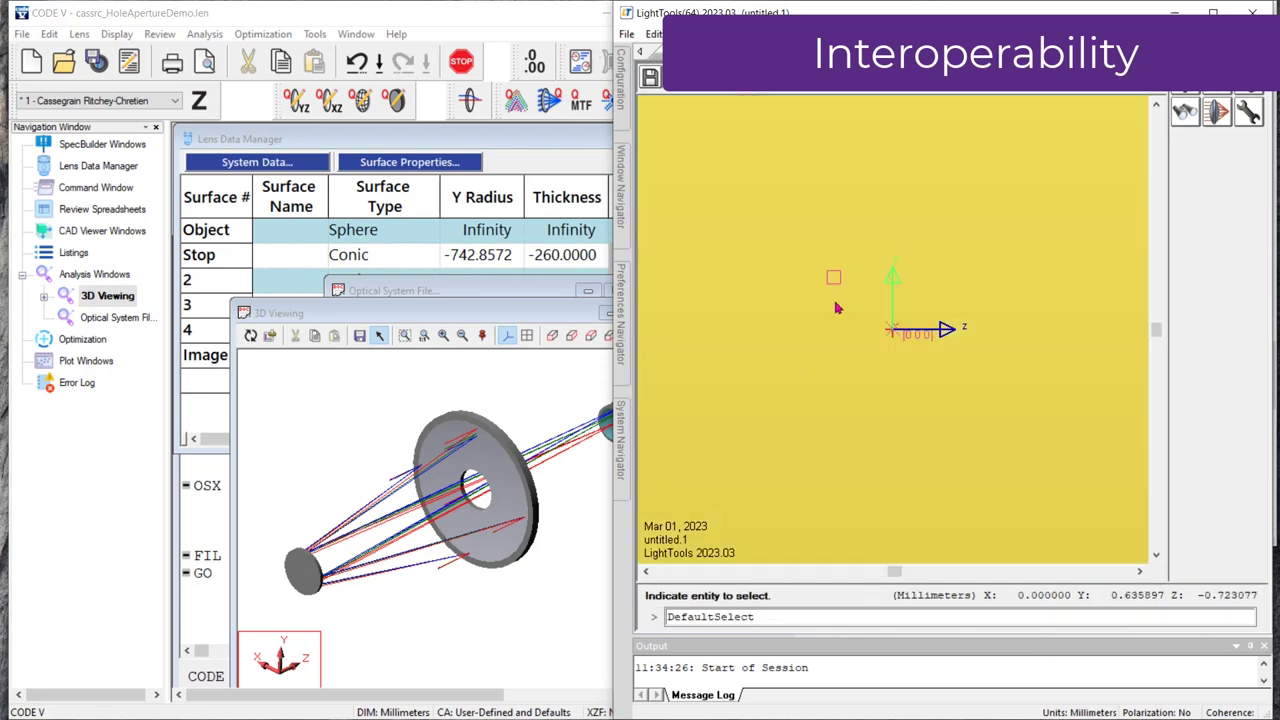
{"action": "left_click_drag", "start_coordinate": [813, 358], "coordinate": [823, 373]}
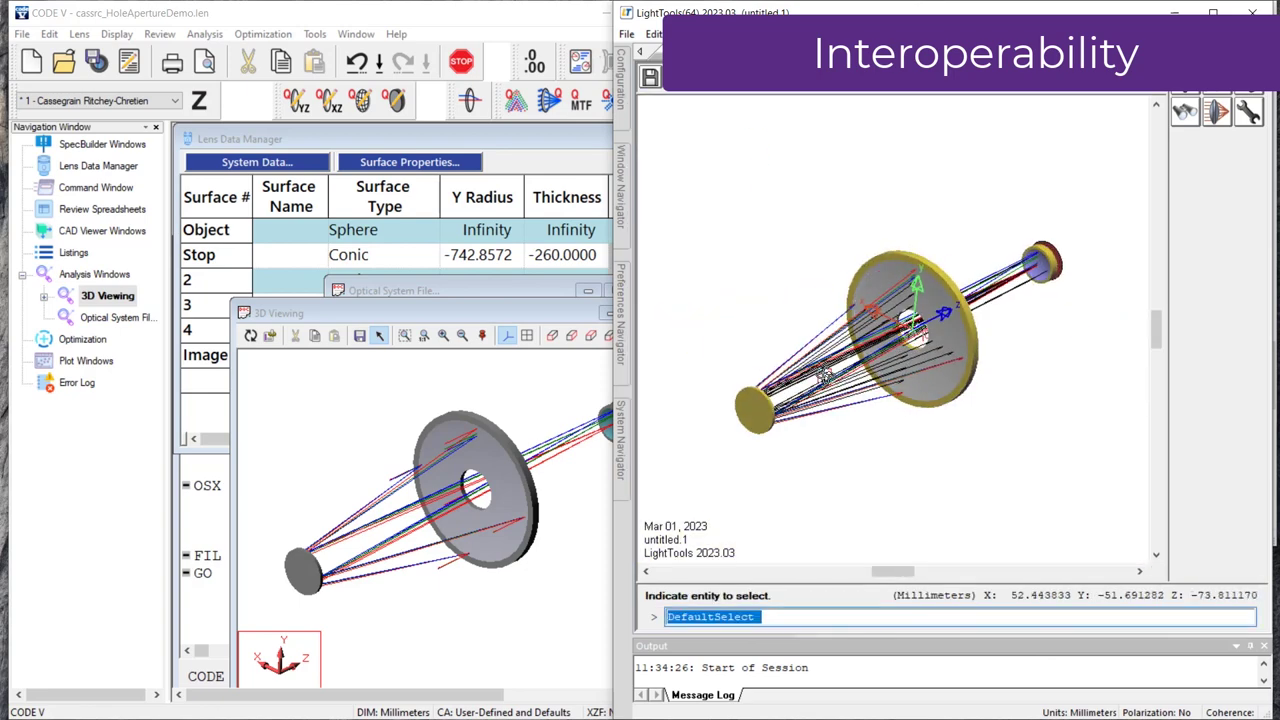